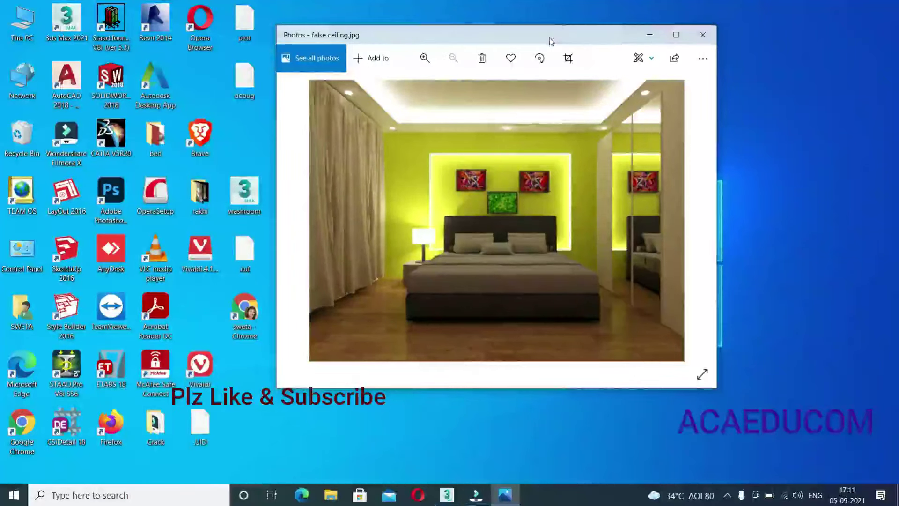
Step: Review the false ceiling.jpg reference photo, then return to bedroom.max in 3ds Max
left_click_drag(553, 38, 513, 54)
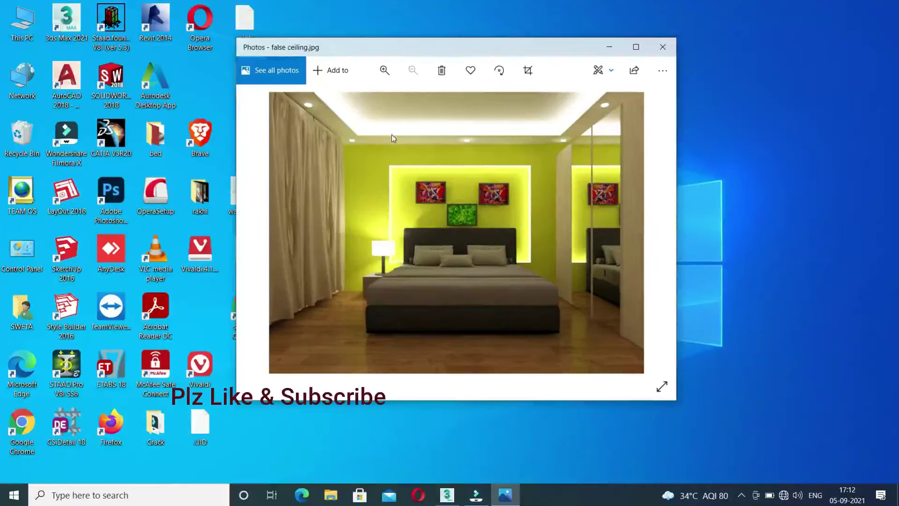
left_click(449, 497)
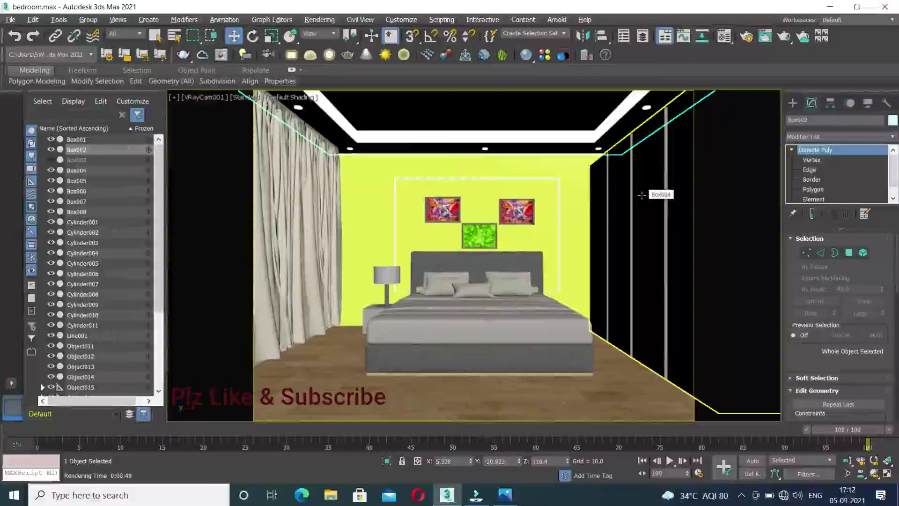
Step: Switch to four viewports and delete the old false ceiling and its downlight cylinders
key("alt+w")
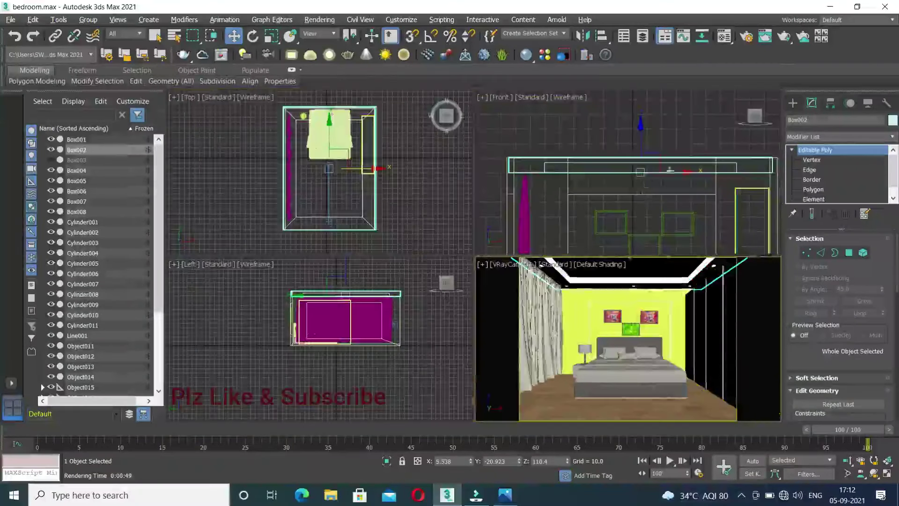
middle_click_drag(647, 161, 636, 162)
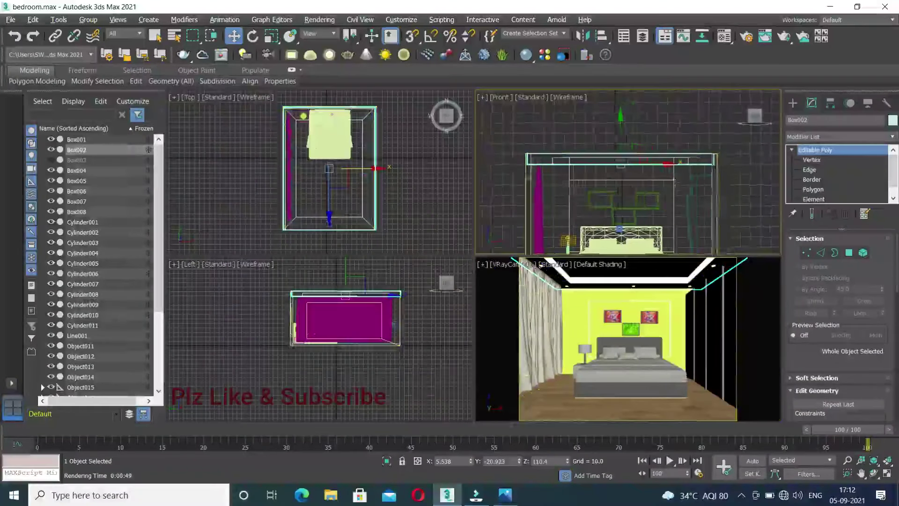
left_click_drag(515, 139, 740, 173)
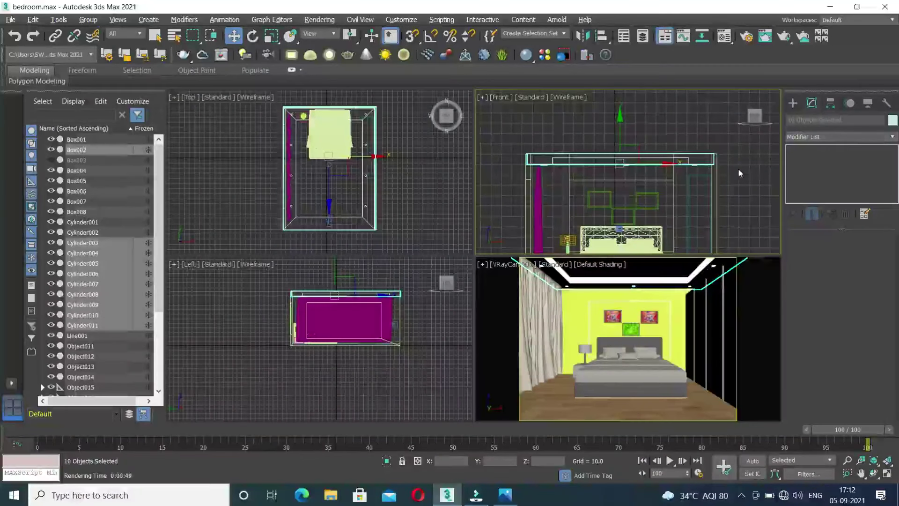
key("Delete")
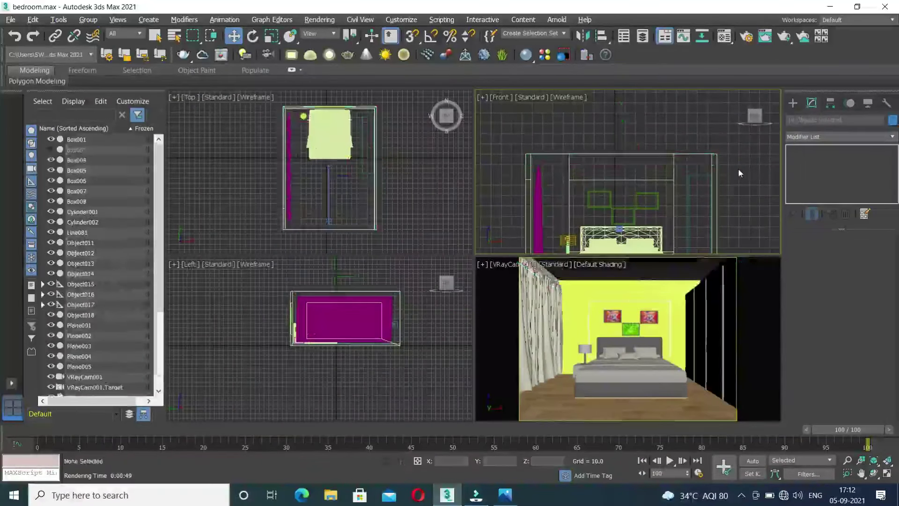
left_click(793, 103)
left_click(815, 170)
Step: Draw a box in Top view, snapped between opposite room corners
middle_click_drag(408, 171, 392, 175)
key("s")
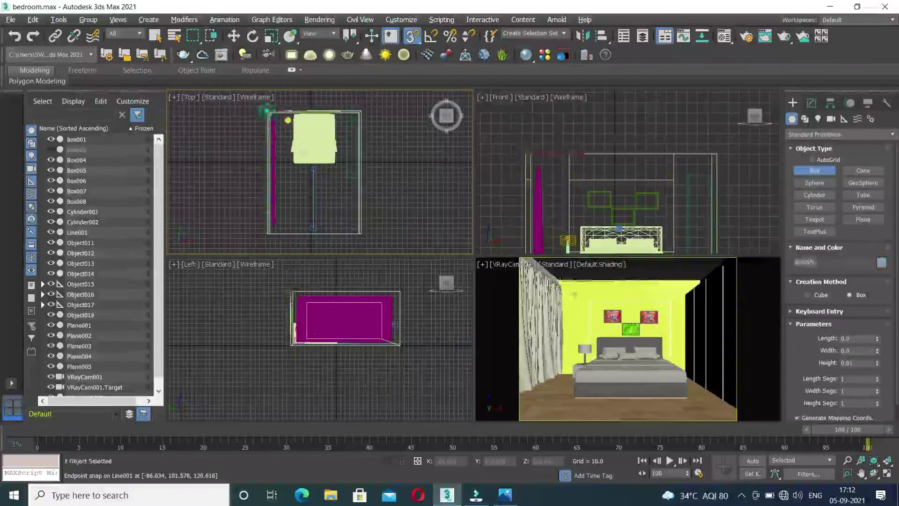
left_click_drag(267, 111, 359, 233)
left_click(359, 233)
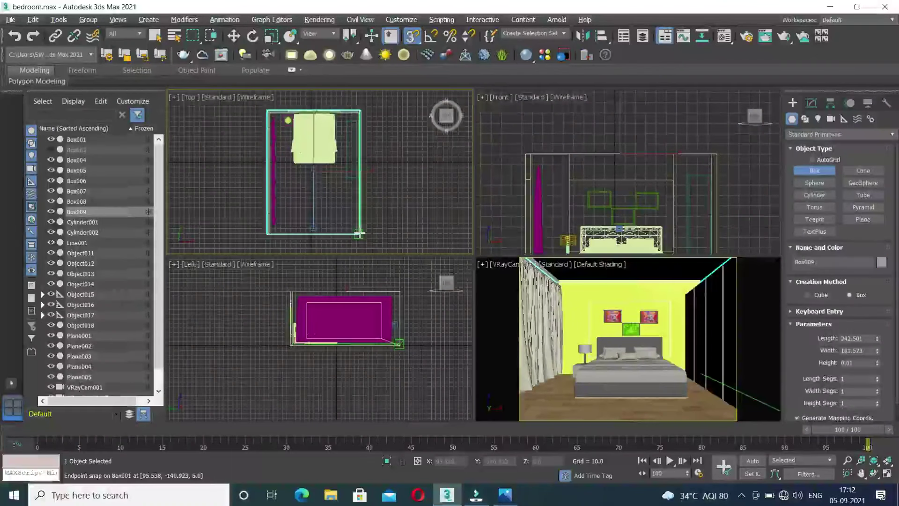
left_click(359, 230)
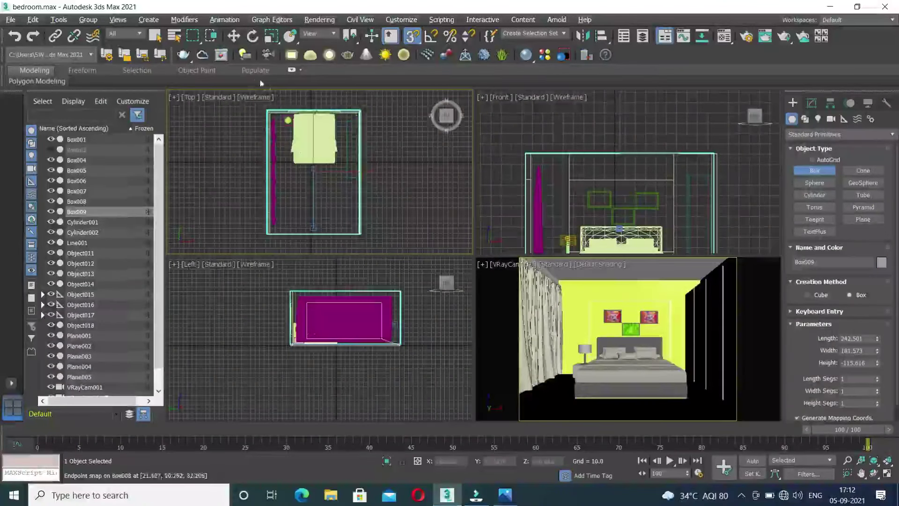
Step: Adjust the box's Height in the Modify panel, trying values of 1 and 8
key("w")
left_click(812, 103)
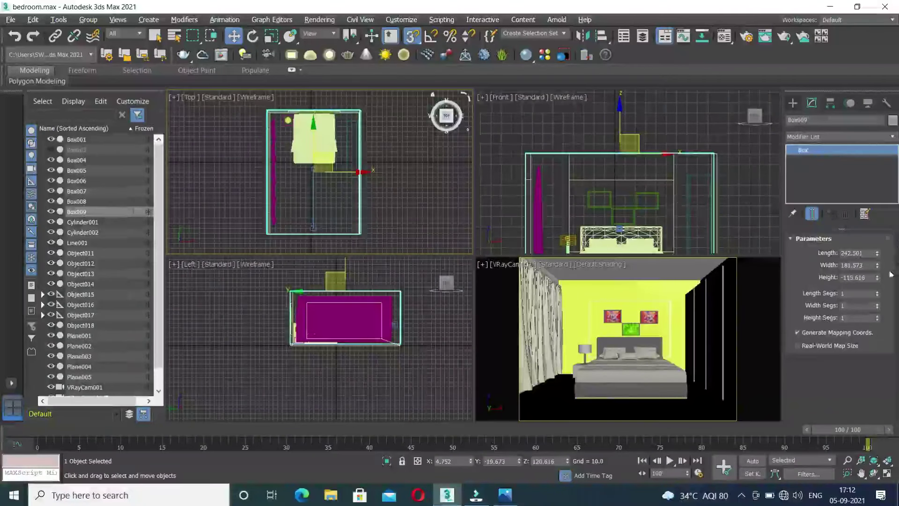
double_click(857, 278)
type("1")
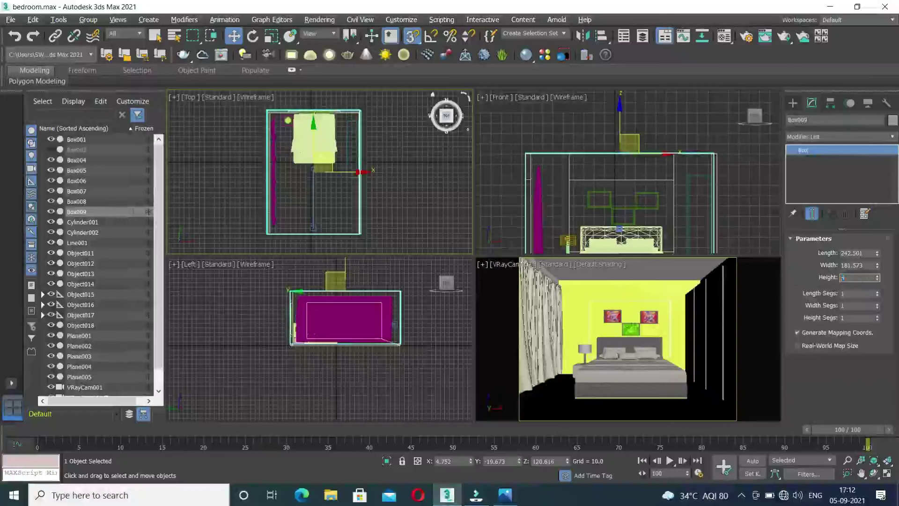
key("Return")
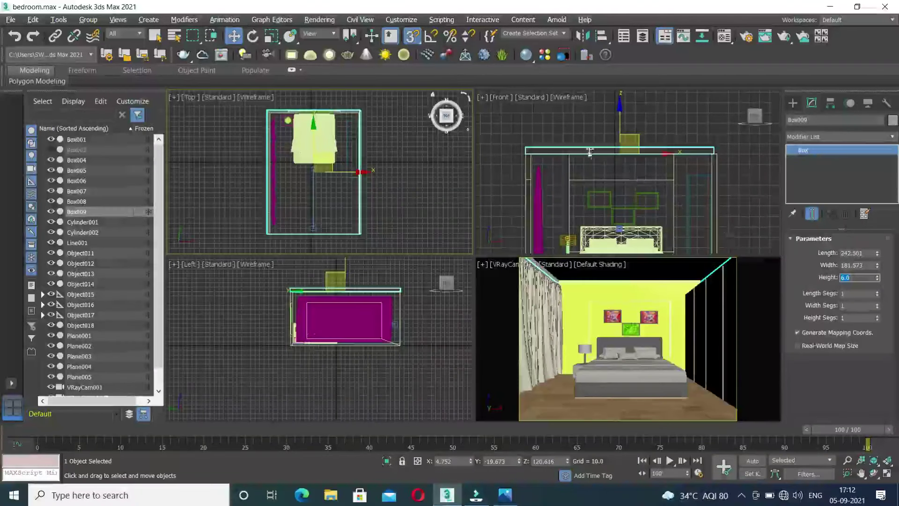
type("8")
key("Return")
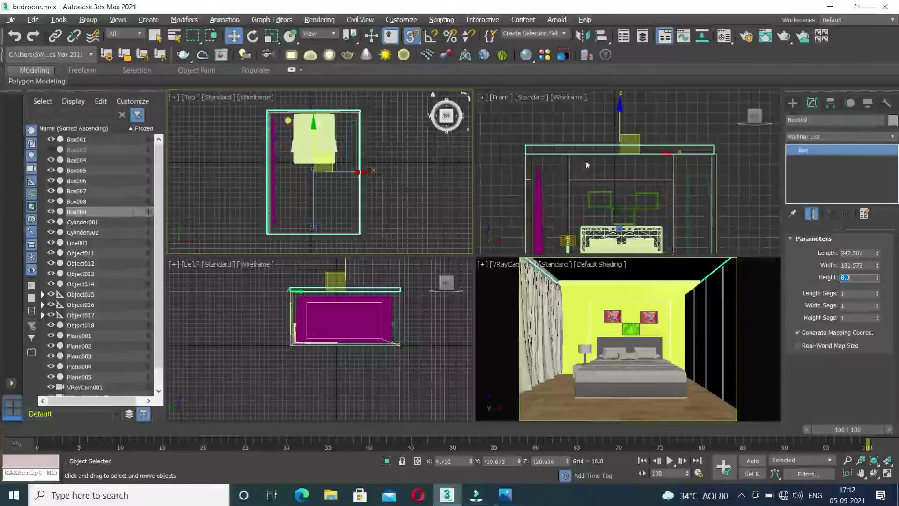
Step: Set the box height back to 6.0 and raise it to ceiling level in Front view
right_click(587, 165)
double_click(856, 277)
type("6.")
key("Return")
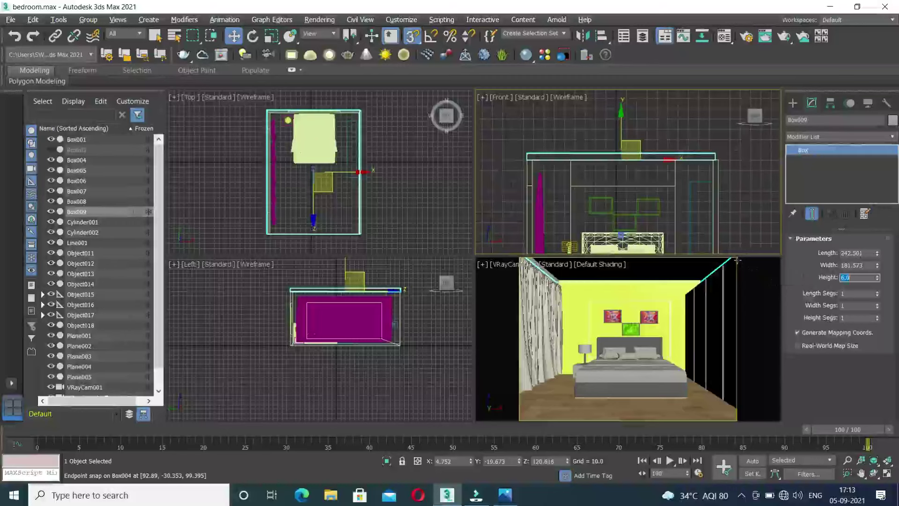
type("w")
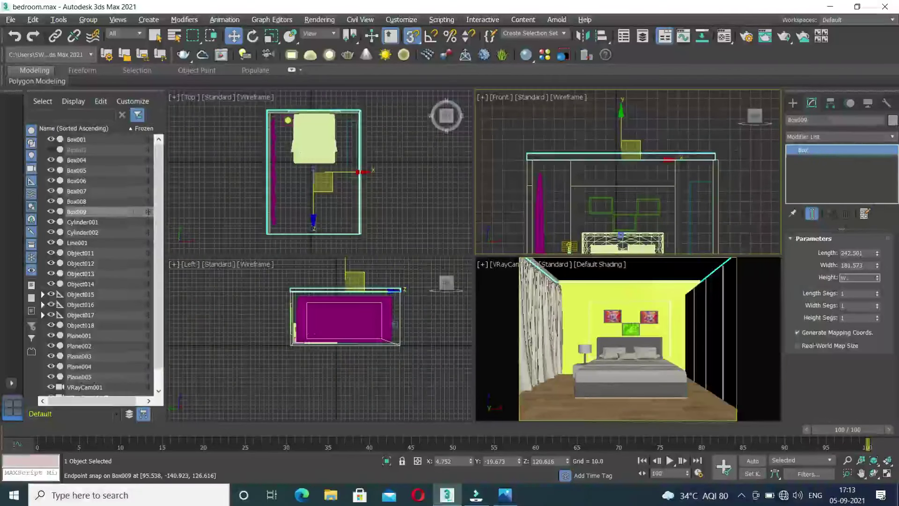
type("6")
mouse_move(620, 131)
left_mouse_down()
mouse_move(622, 168)
mouse_move(622, 136)
left_mouse_up()
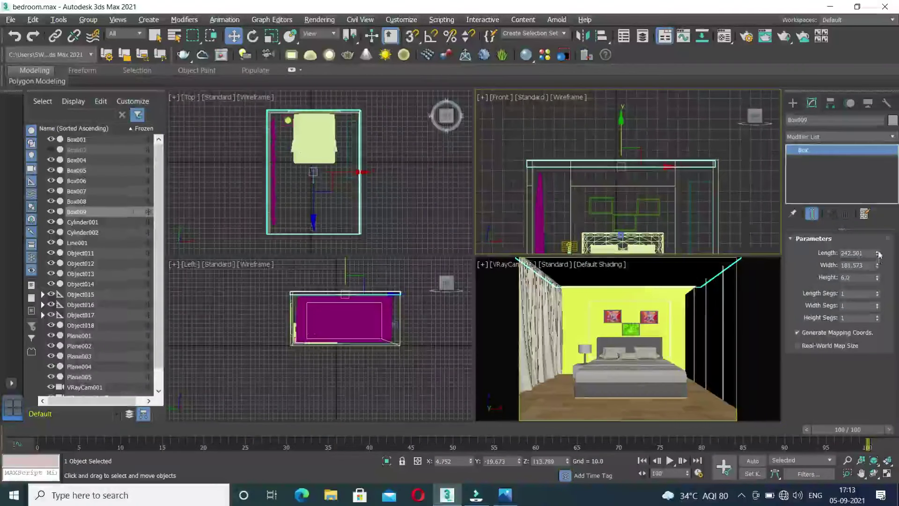
Step: Widen Box009 to 185.222, make it 8.0 high, nudge it into place, and isolate it
left_click_drag(879, 267, 879, 265)
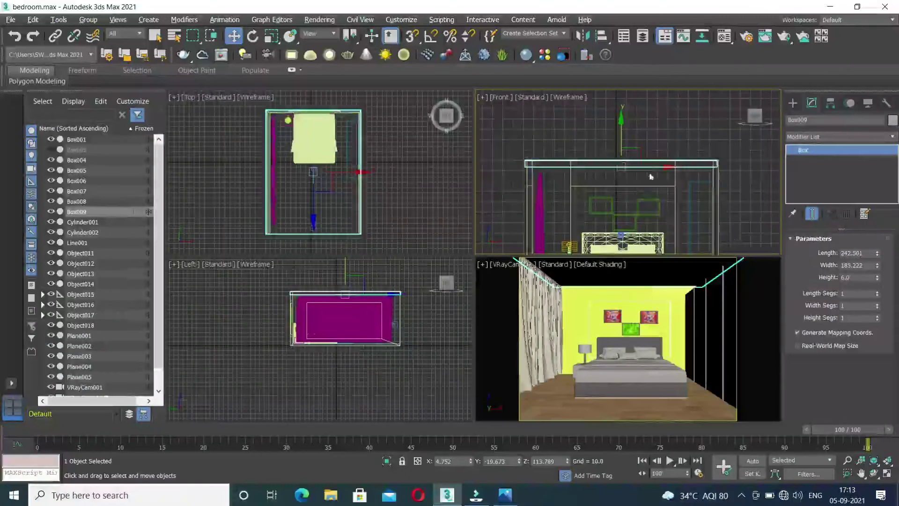
left_click_drag(651, 177, 652, 168)
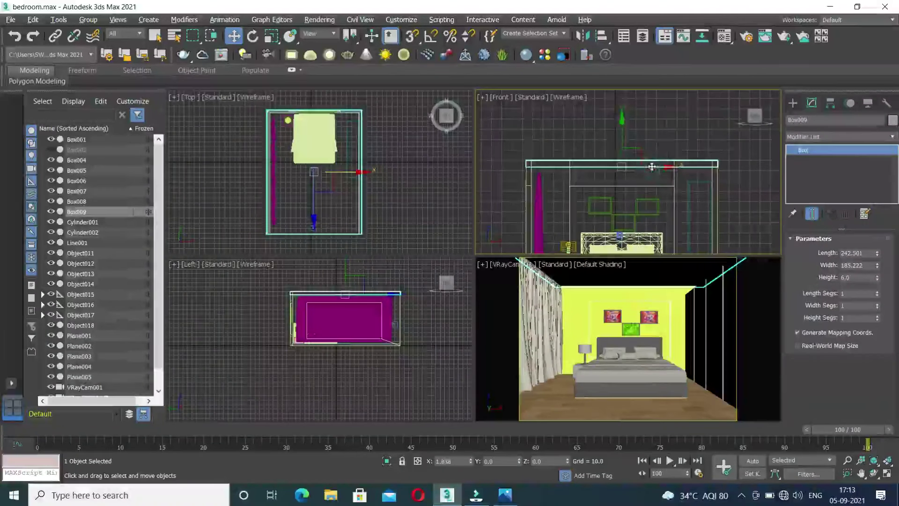
left_click(858, 277)
type("8")
key("Return")
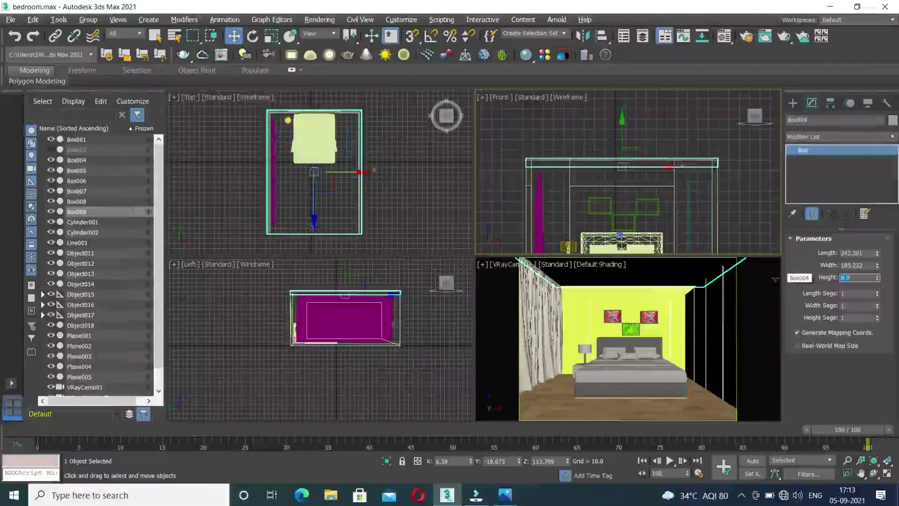
left_click_drag(621, 141, 620, 142)
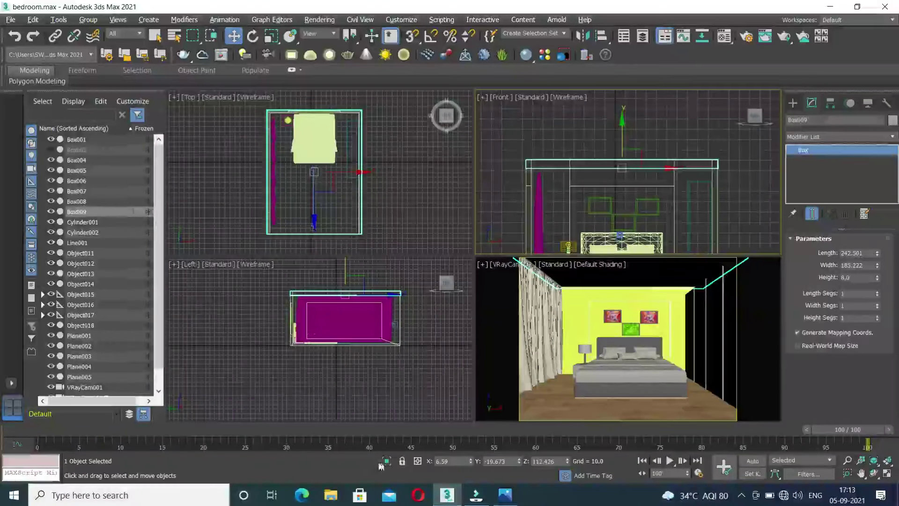
left_click(384, 463)
Step: Frame Box009 in Perspective view and convert it to an Editable Poly at Polygon level
key("p")
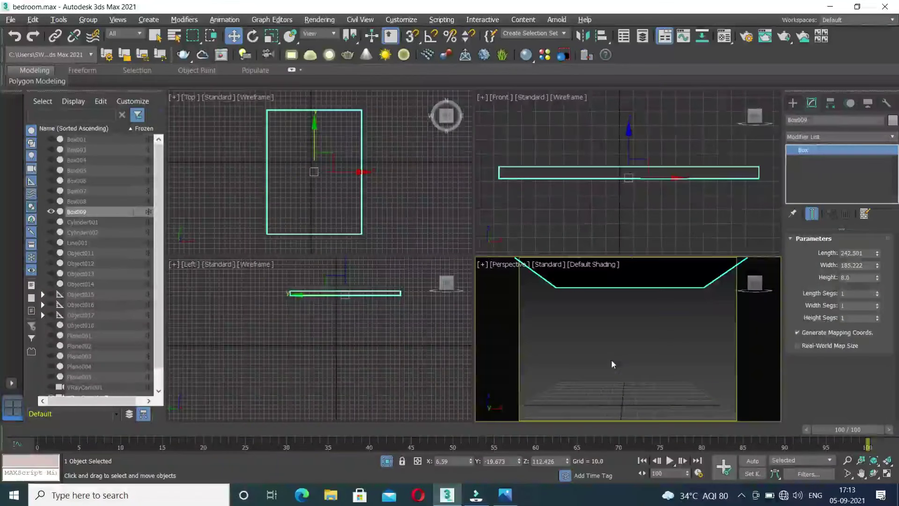
key("shift+f")
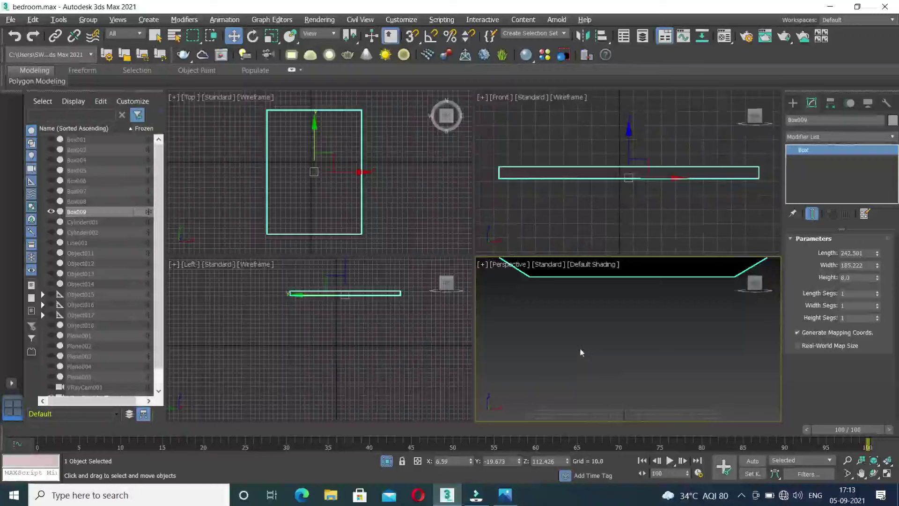
key("z")
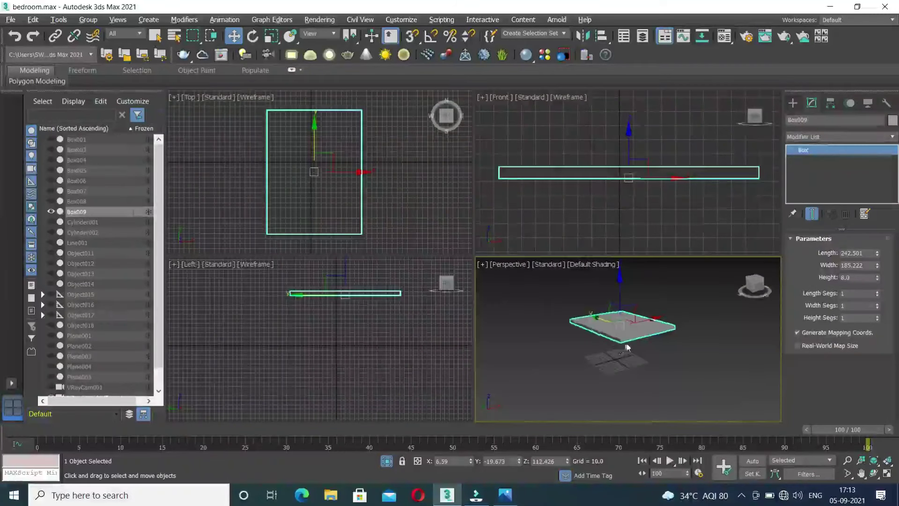
right_click(631, 332)
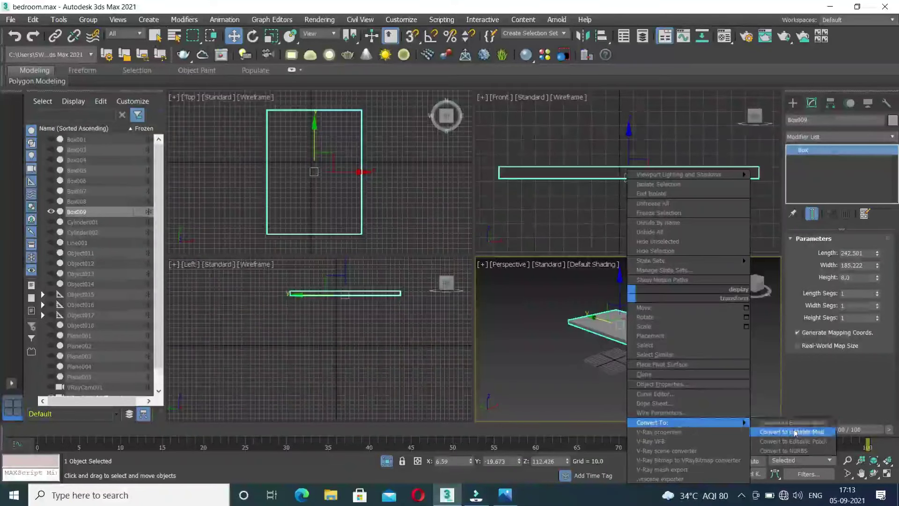
left_click(791, 432)
left_click(849, 253)
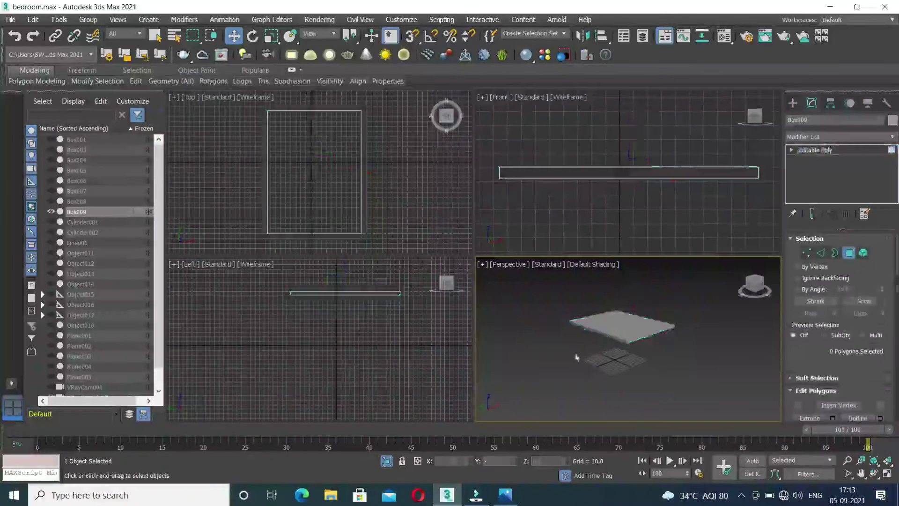
Step: Select the box's top face and begin an inset of about 7.9
middle_click_drag(612, 312, 612, 320, "alt")
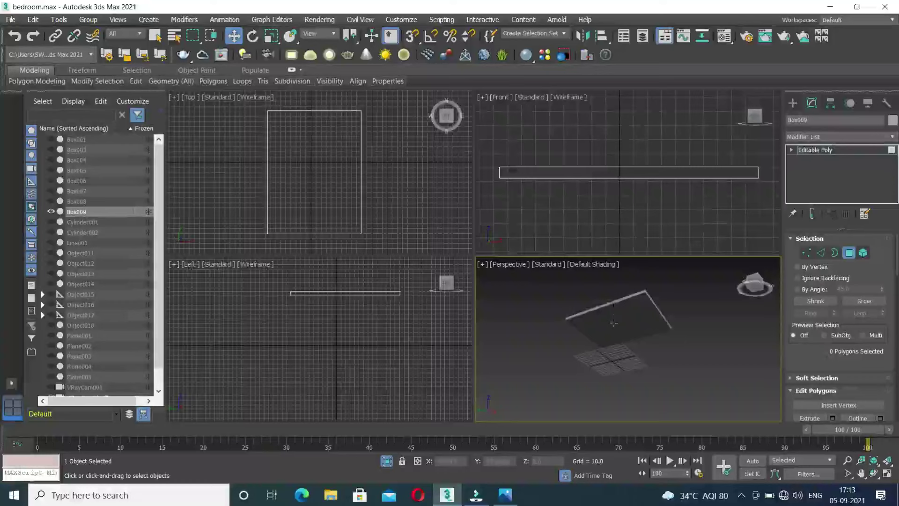
left_click(615, 323)
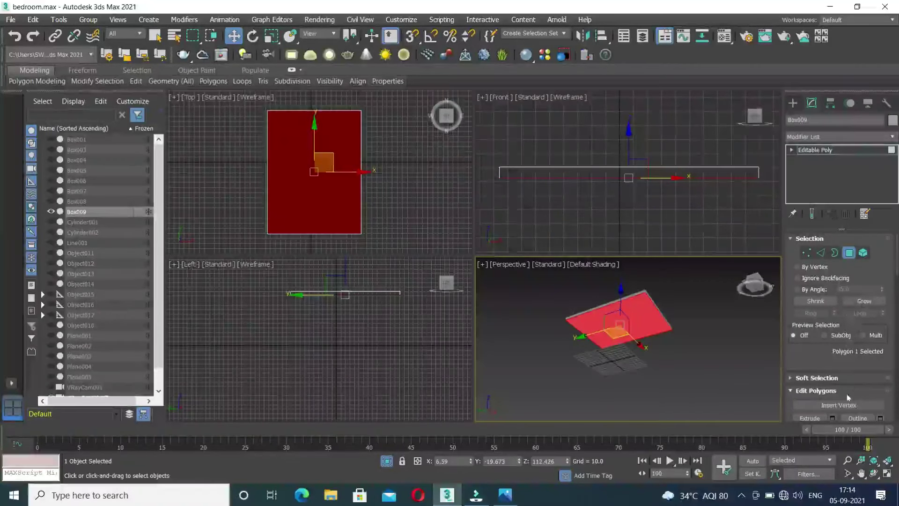
scroll(838, 380, "down", 1)
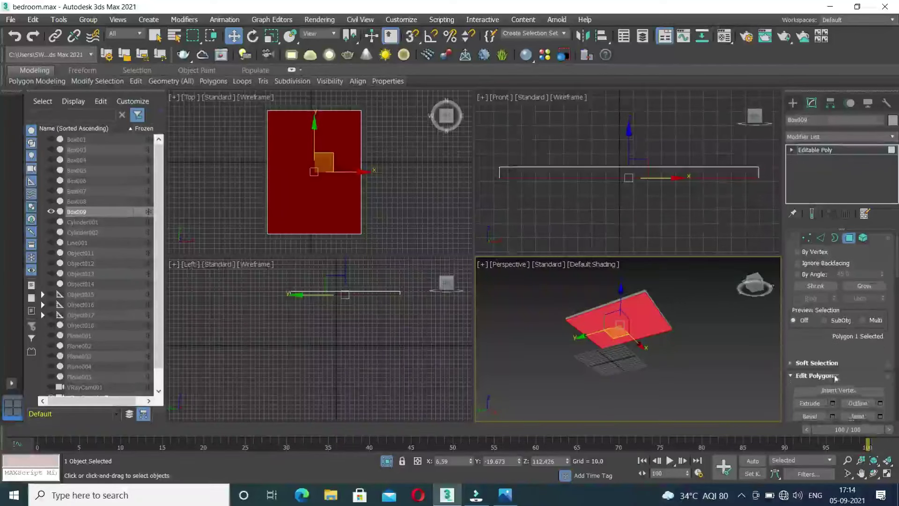
left_click(881, 416)
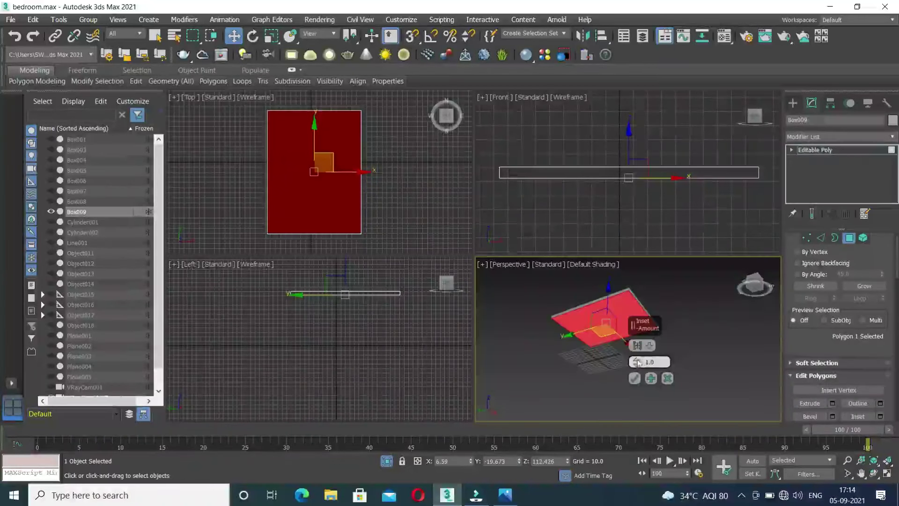
left_click_drag(638, 363, 631, 326)
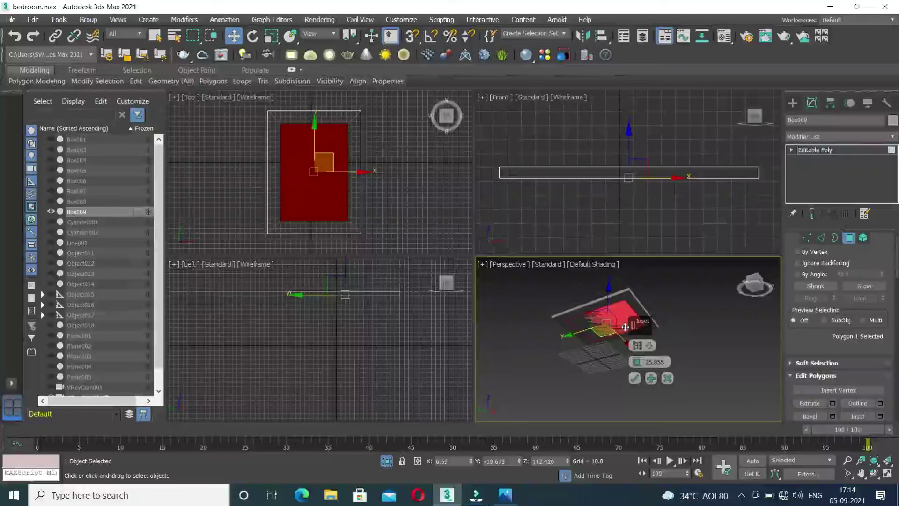
Step: Exit isolation to show the whole bedroom and reframe the Top, Front and Perspective views
left_click(387, 461)
middle_click_drag(381, 206, 377, 207)
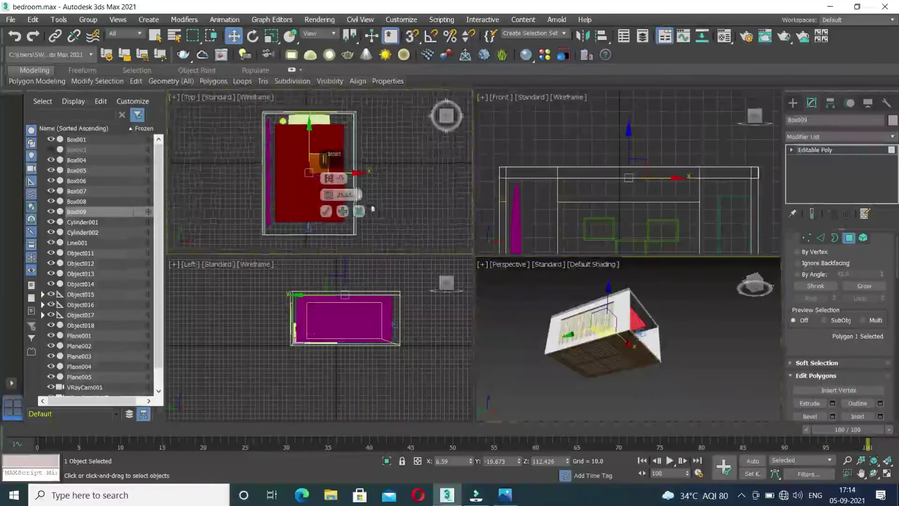
middle_click_drag(398, 174, 354, 174)
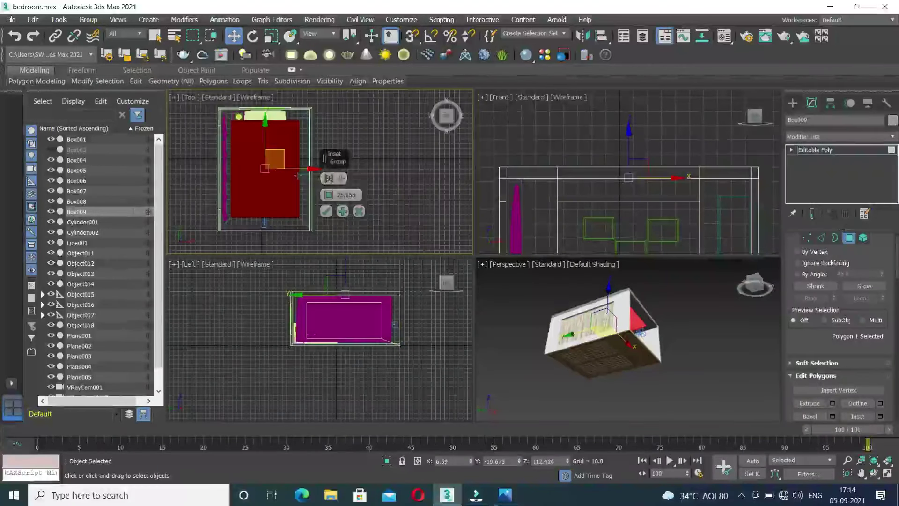
middle_click_drag(681, 373, 624, 390, "alt")
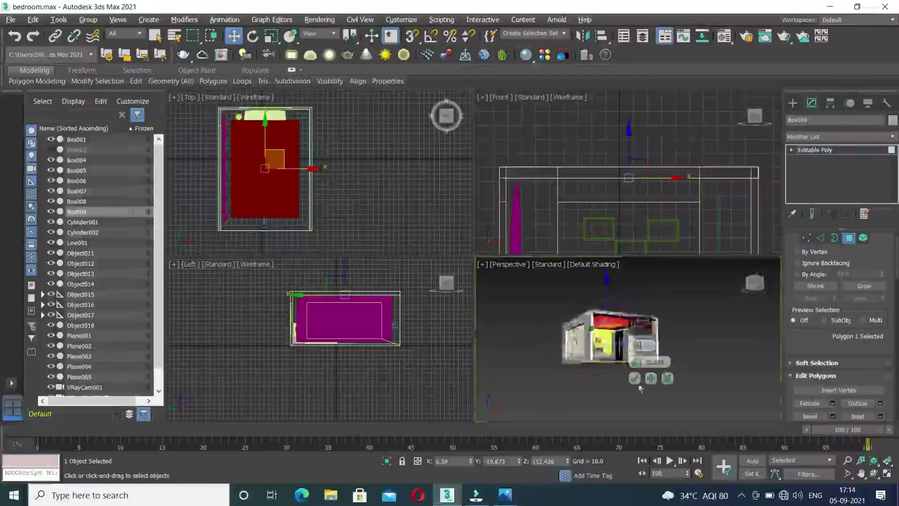
scroll(627, 349, "up", 1)
scroll(626, 348, "up", 5)
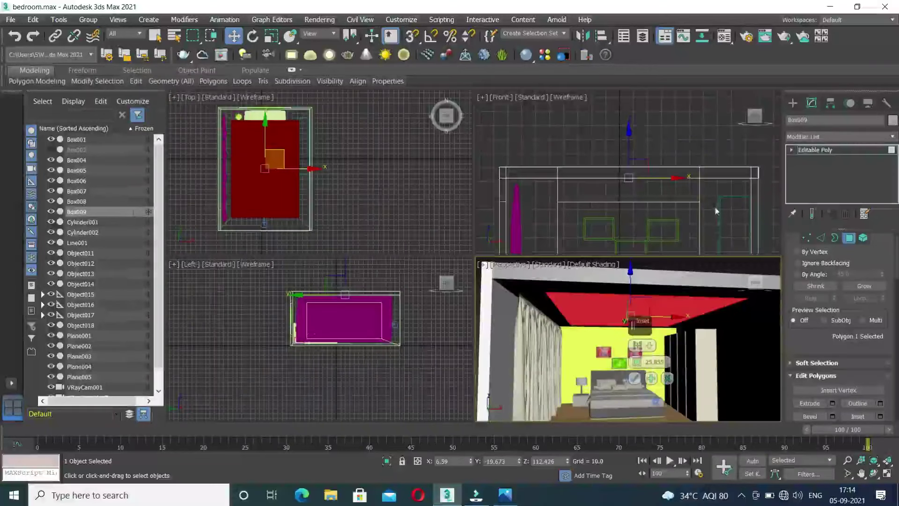
middle_click_drag(716, 212, 676, 185)
middle_click_drag(688, 369, 658, 370, "alt")
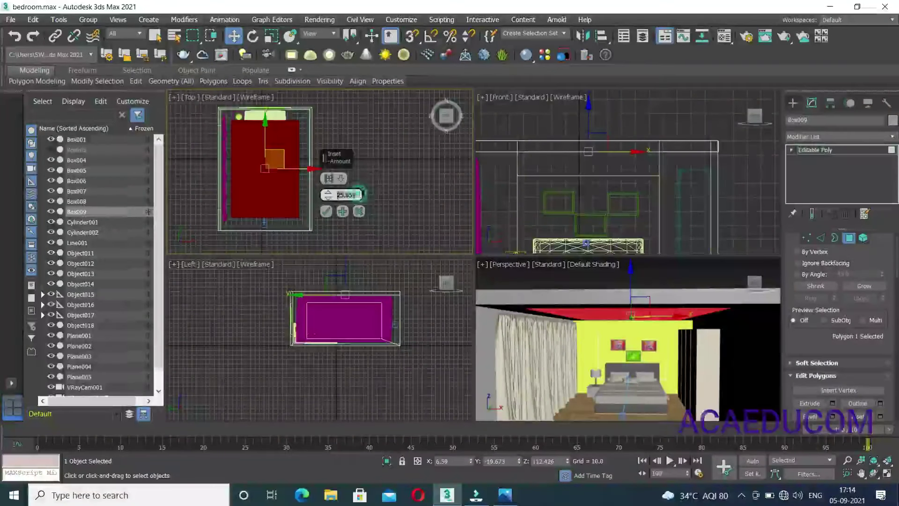
Step: Raise the inset amount to 28, confirm it, and orbit to check the ceiling
left_click_drag(331, 198, 331, 195)
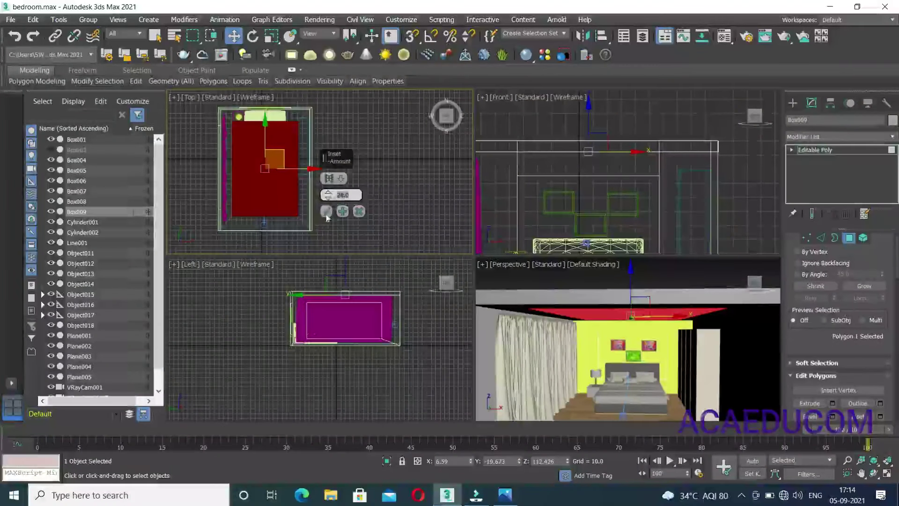
left_click(327, 218)
scroll(621, 365, "up", 2)
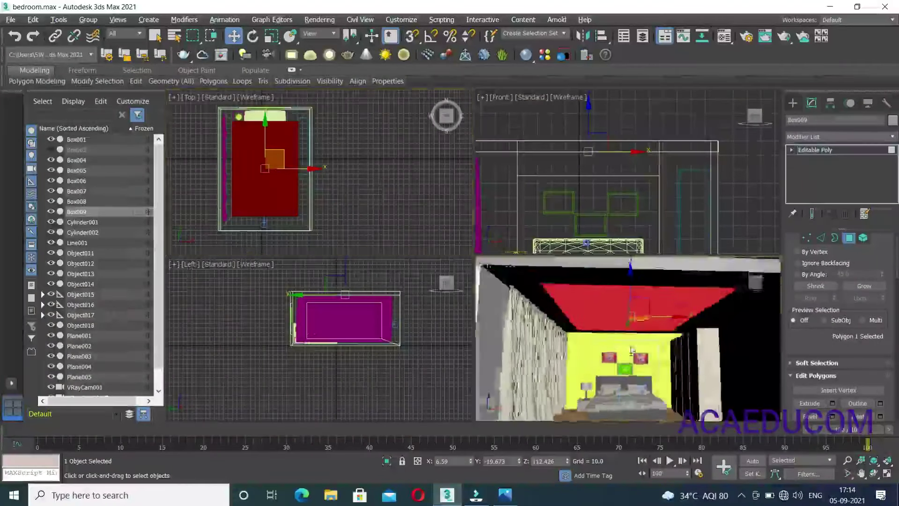
middle_click_drag(632, 351, 637, 348, "alt")
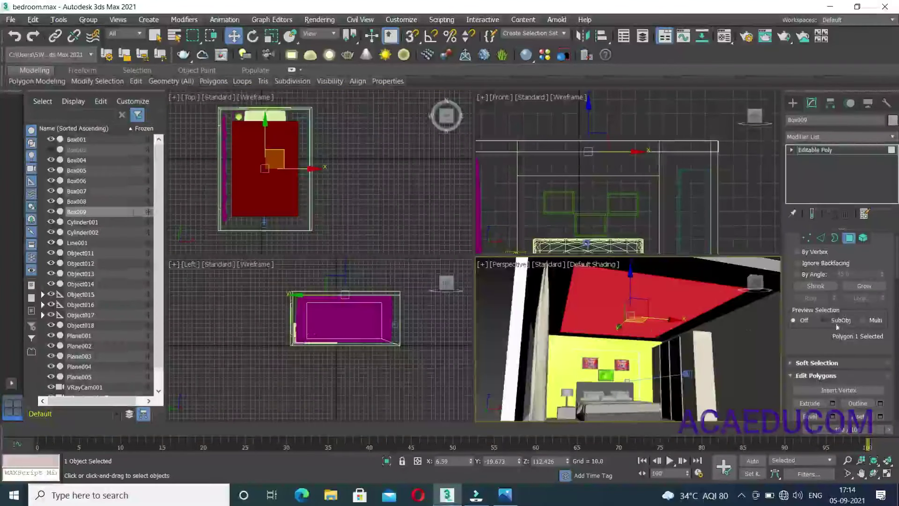
scroll(837, 334, "down", 4)
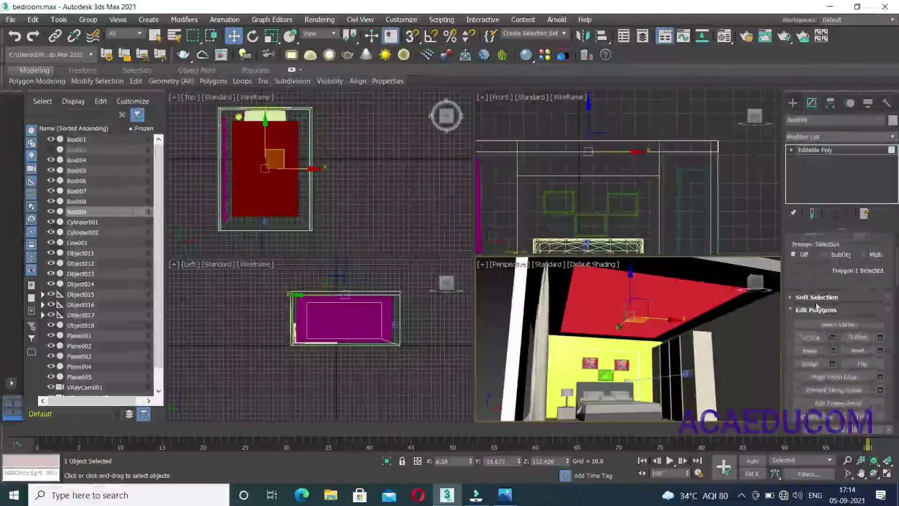
Step: Extrude the inset ceiling face by 14 units to form the recessed step
left_click(833, 338)
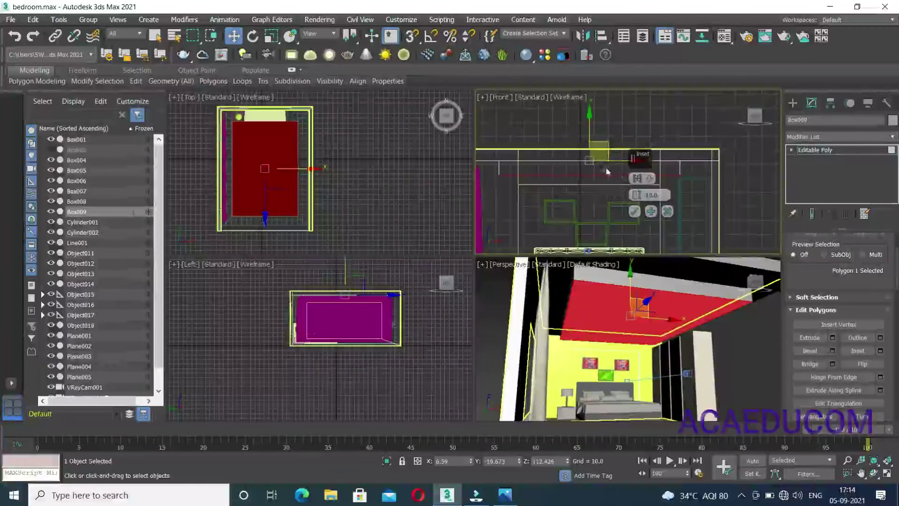
key("shift+e")
double_click(636, 197)
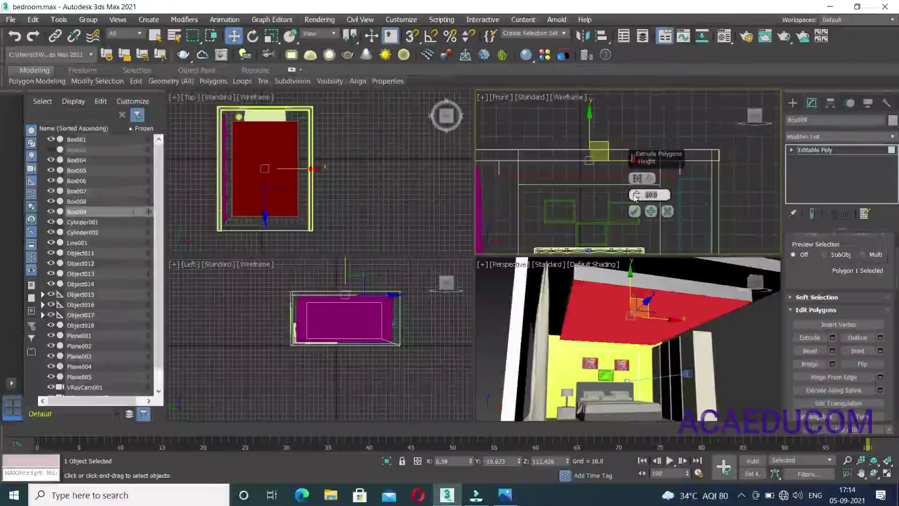
type("14")
left_click(634, 211)
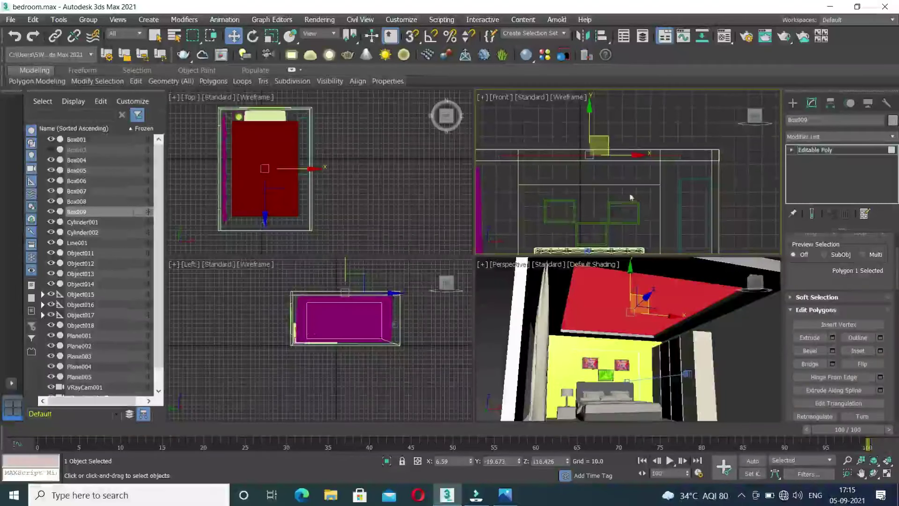
middle_click_drag(626, 319, 701, 328, "alt")
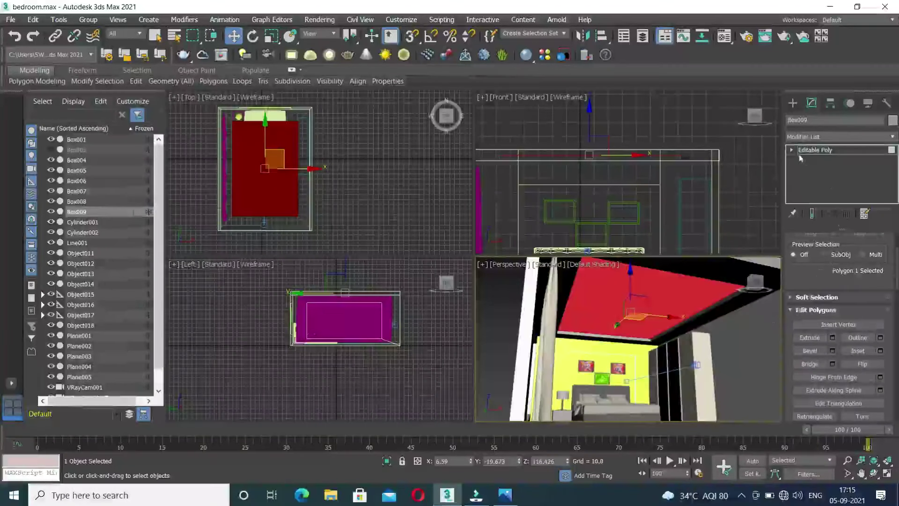
Step: Return to object level, isolate Box009, maximize Perspective, and open the Material Editor
left_click(792, 150)
left_click(823, 187)
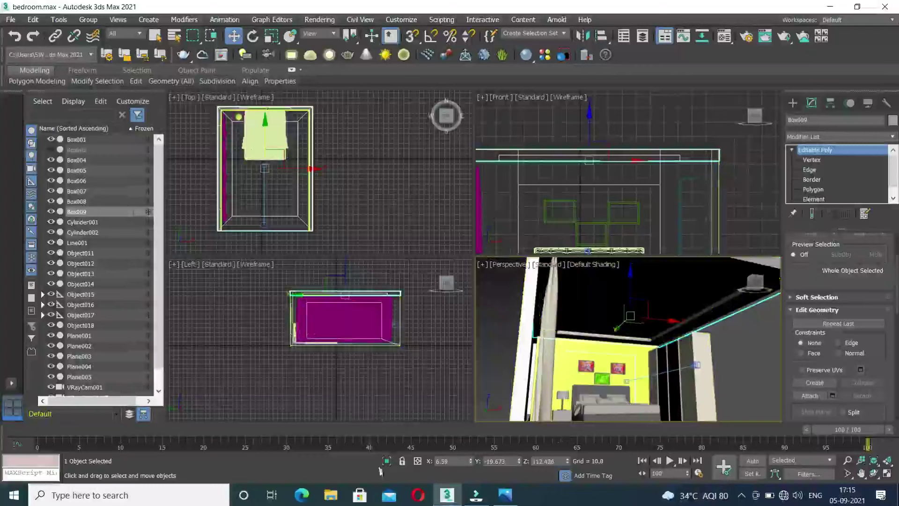
left_click(387, 461)
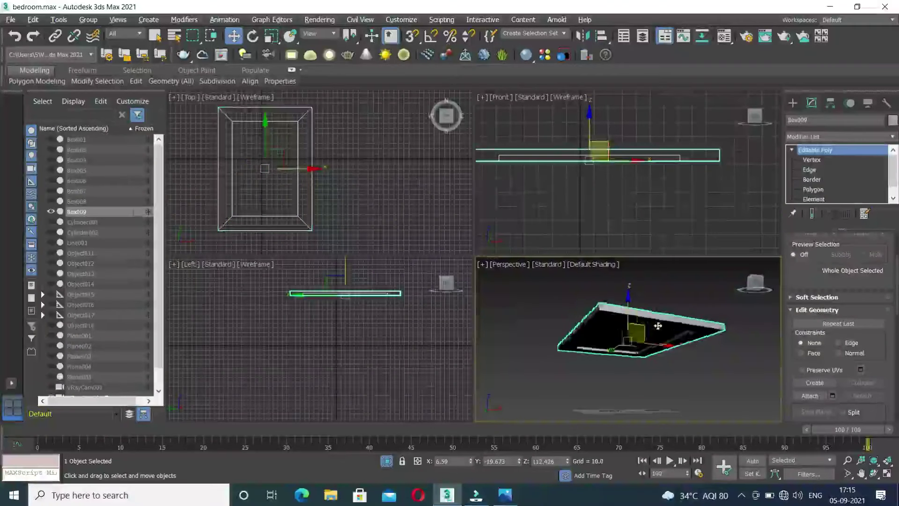
middle_click_drag(658, 325, 630, 308, "alt")
key("alt+w")
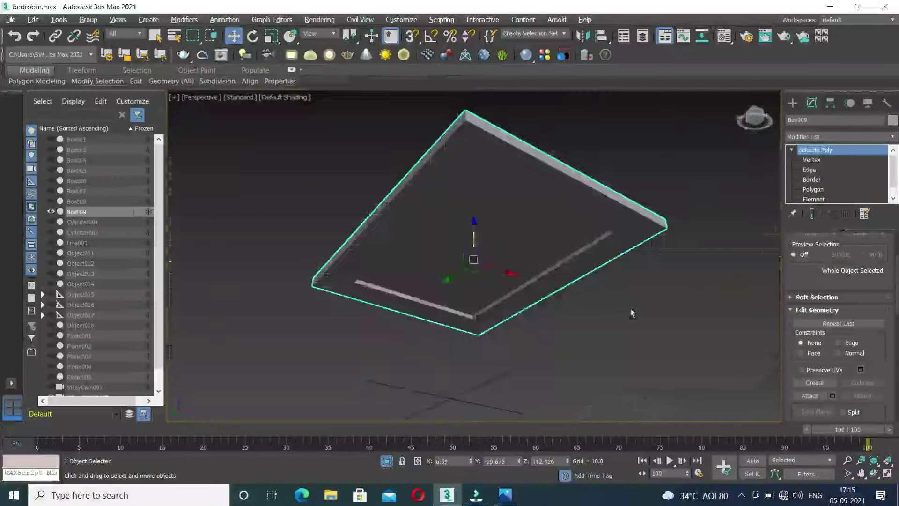
middle_click_drag(452, 240, 311, 255, "alt")
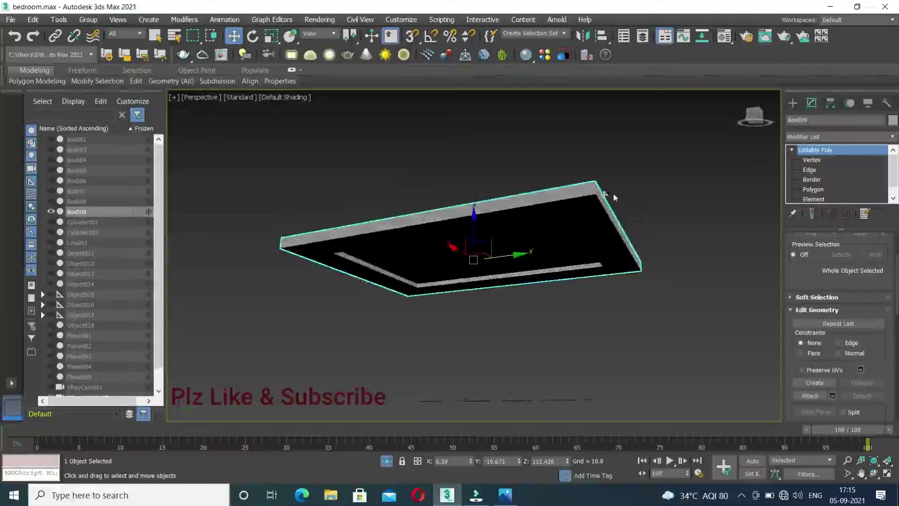
key("m")
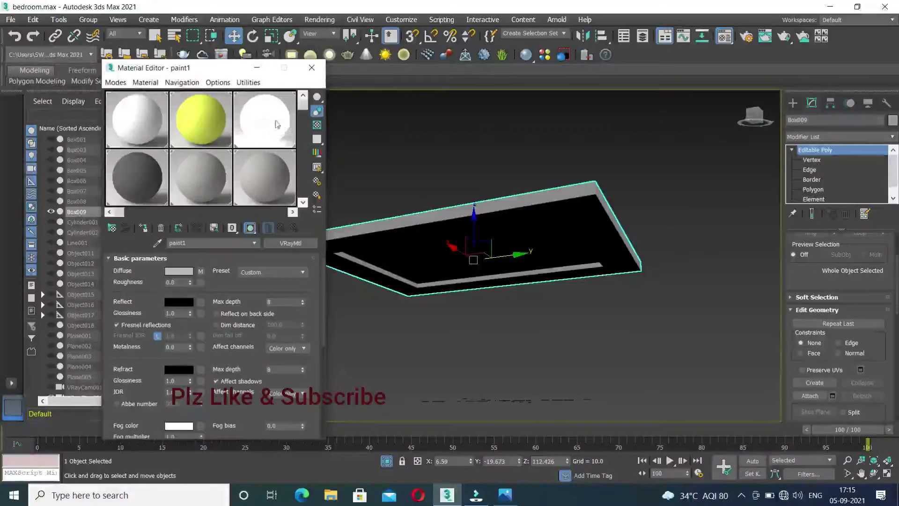
Step: Inspect the light, Solid Glass, bed1 and bed2 sample materials
left_click(277, 125)
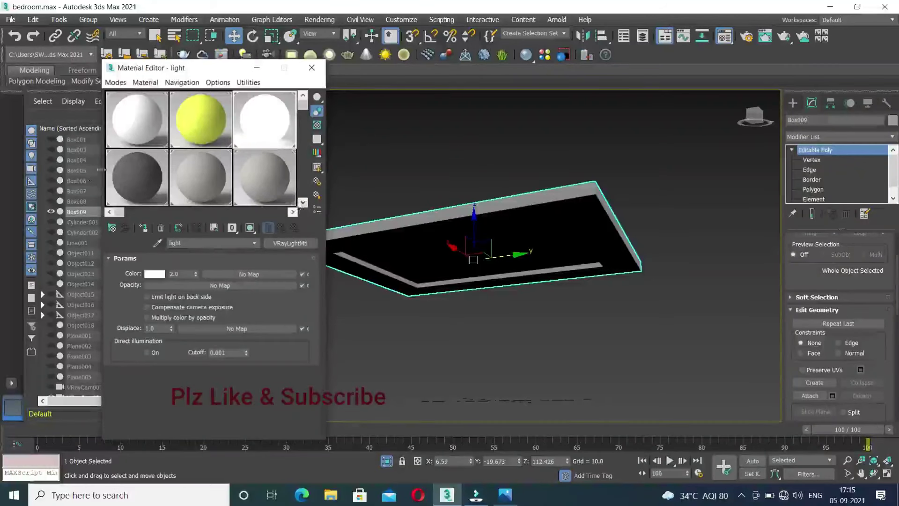
left_click(145, 177)
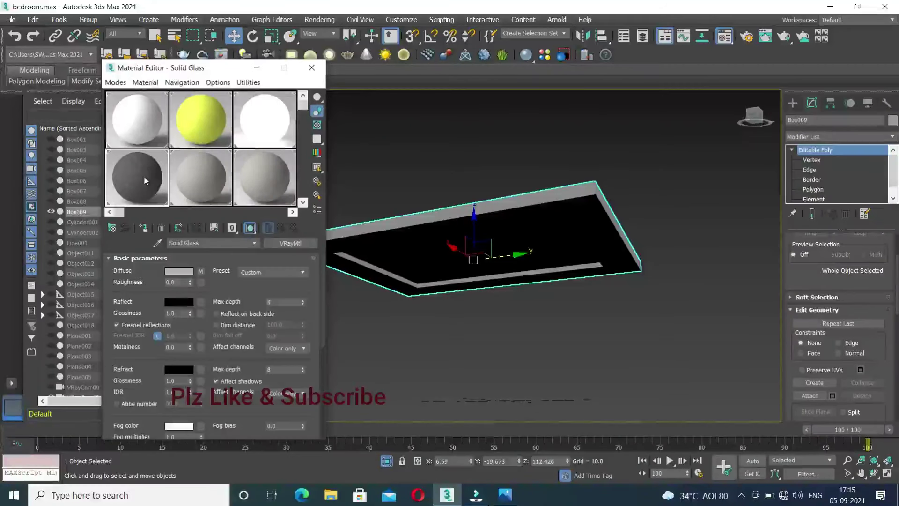
left_click(196, 203)
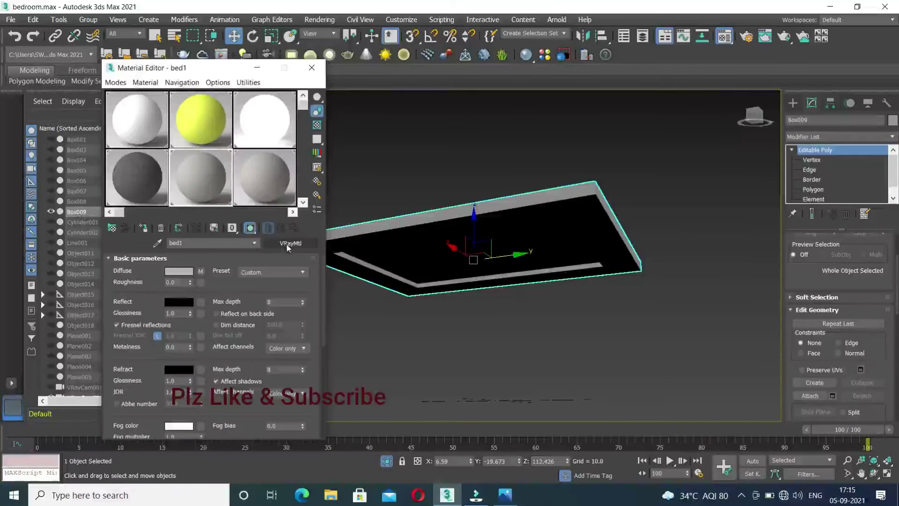
left_click(276, 201)
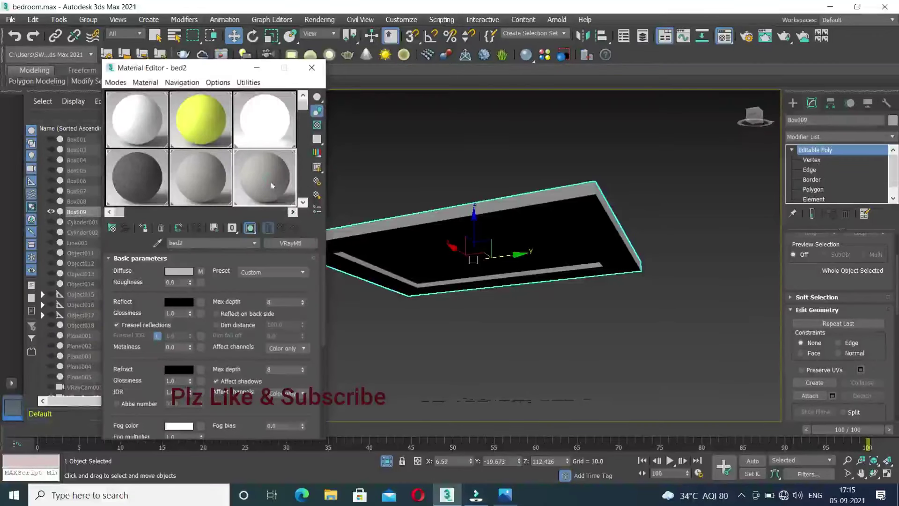
Step: Load a fresh sample set and pick the 01 - Default slot to change its material type
left_click(245, 82)
left_click(276, 142)
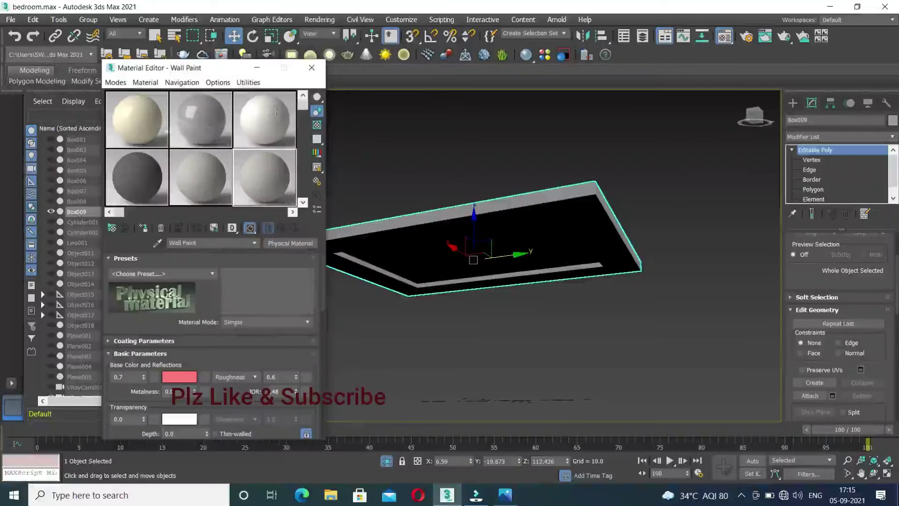
left_click(145, 123)
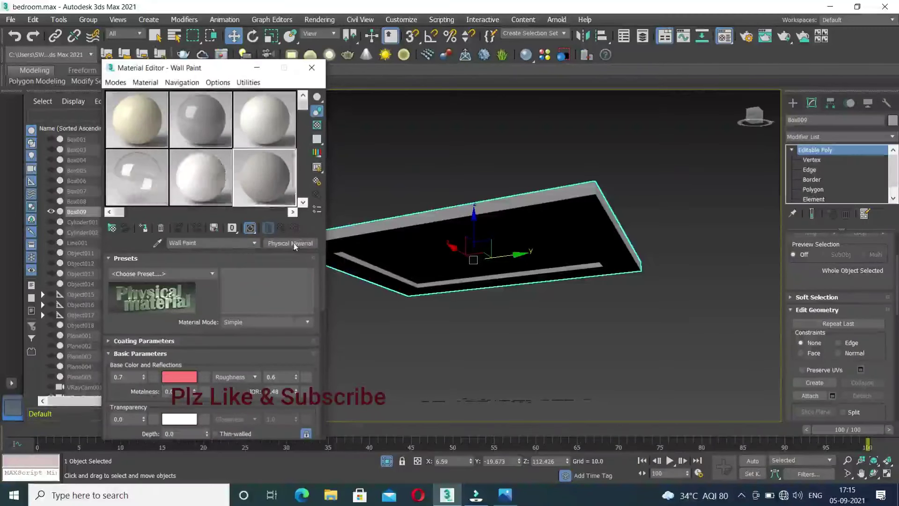
left_click(294, 243)
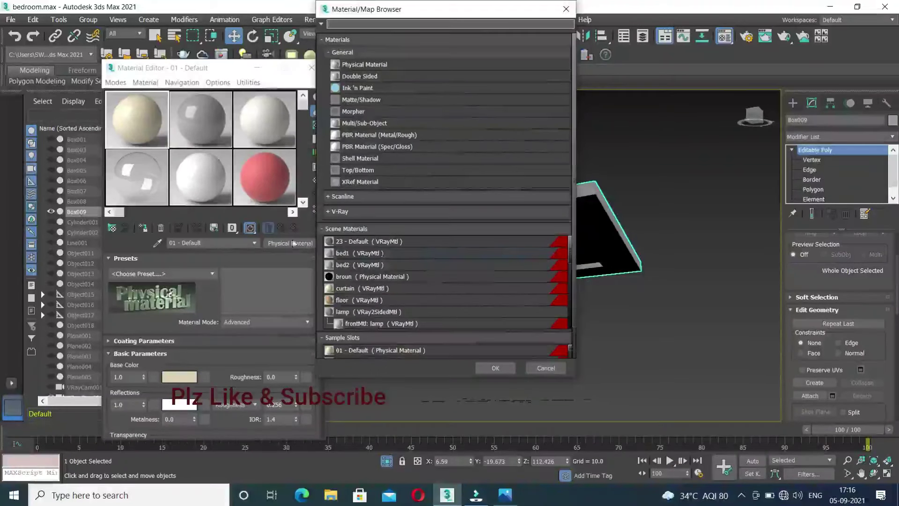
Step: Choose VRayLightMtl from the V-Ray category for the 01 - Default slot
left_click(346, 212)
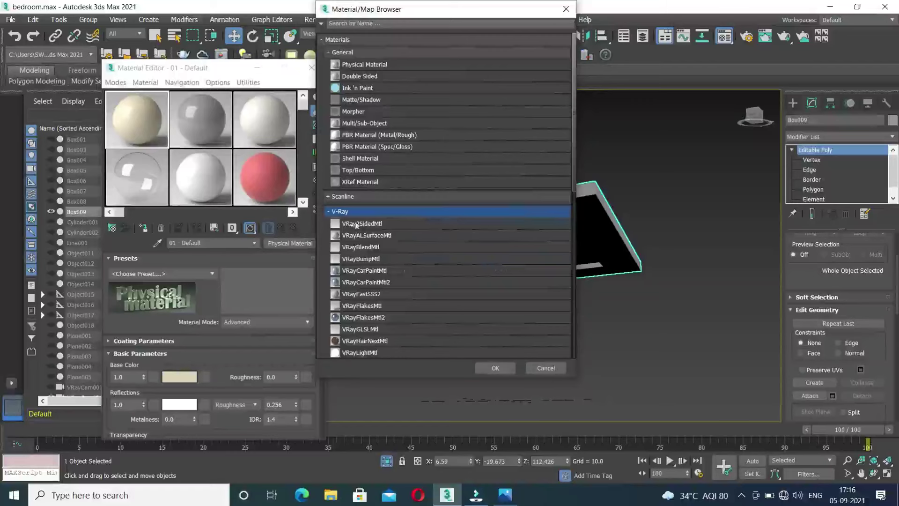
scroll(394, 309, "down", 1)
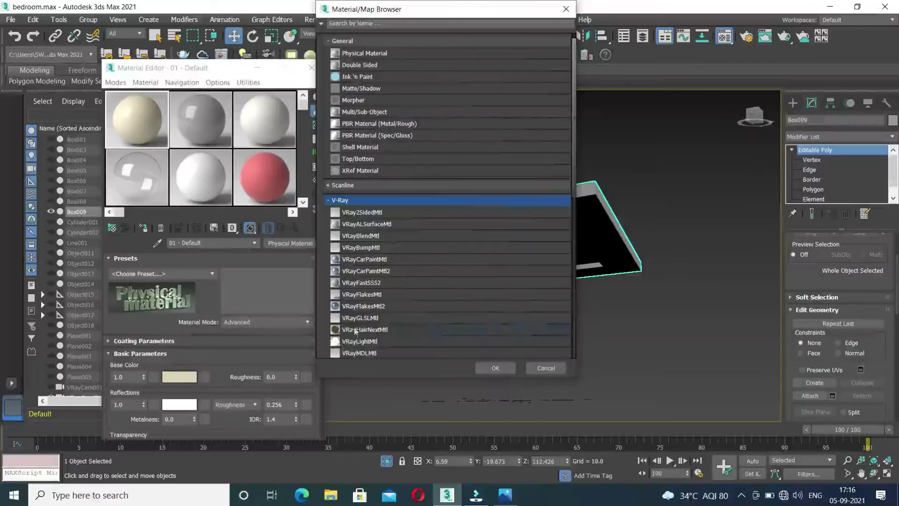
left_click(362, 347)
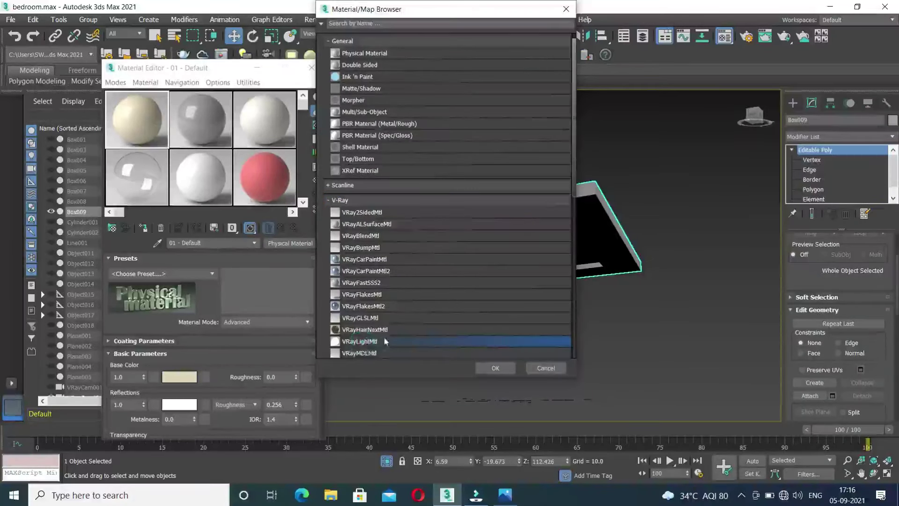
scroll(385, 341, "down", 2)
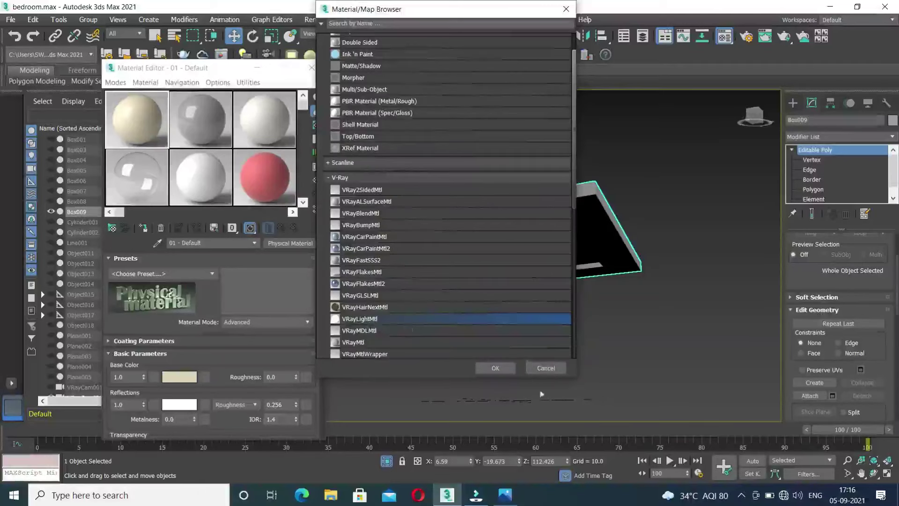
left_click(493, 369)
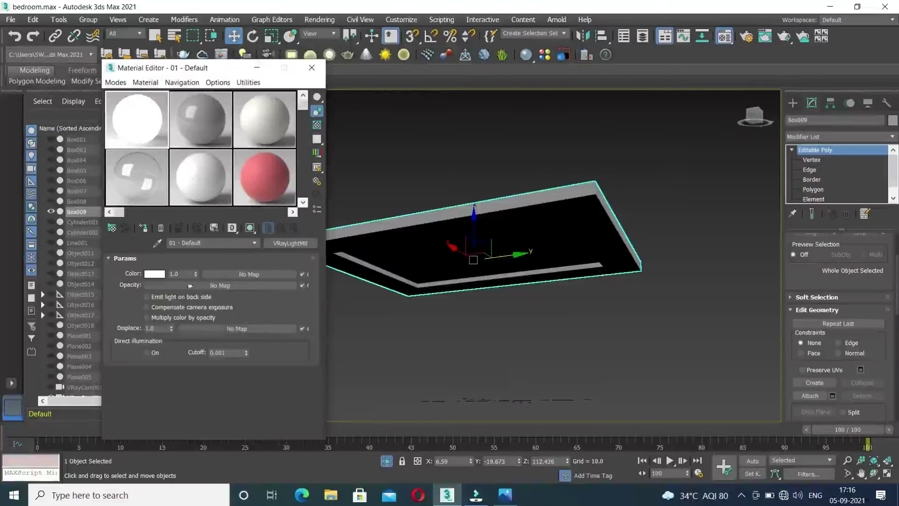
Step: Try yellow and cyan hues, then set the light colour to pure white (255, 255, 255)
left_click(155, 274)
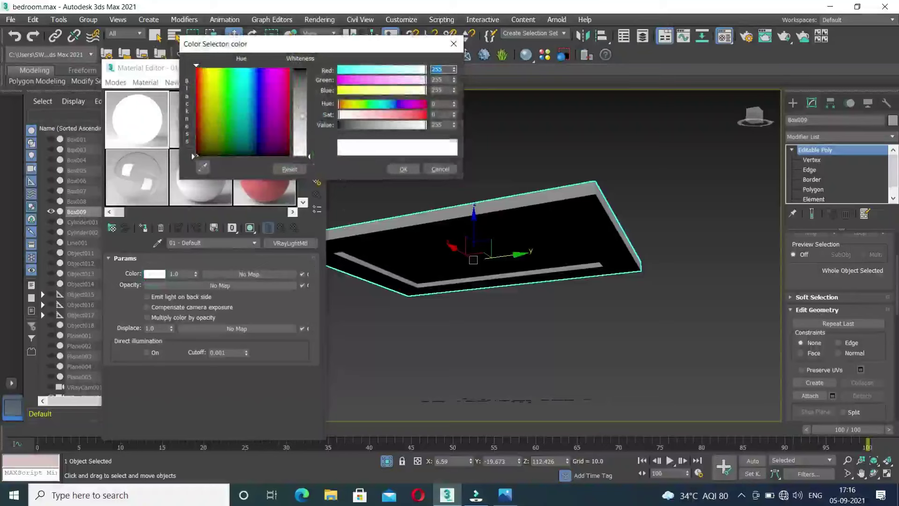
left_click(212, 79)
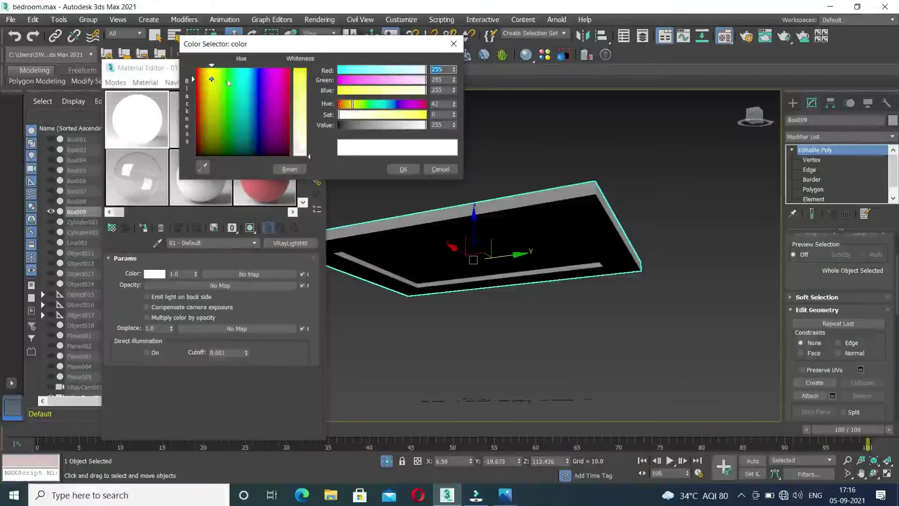
left_click(412, 117)
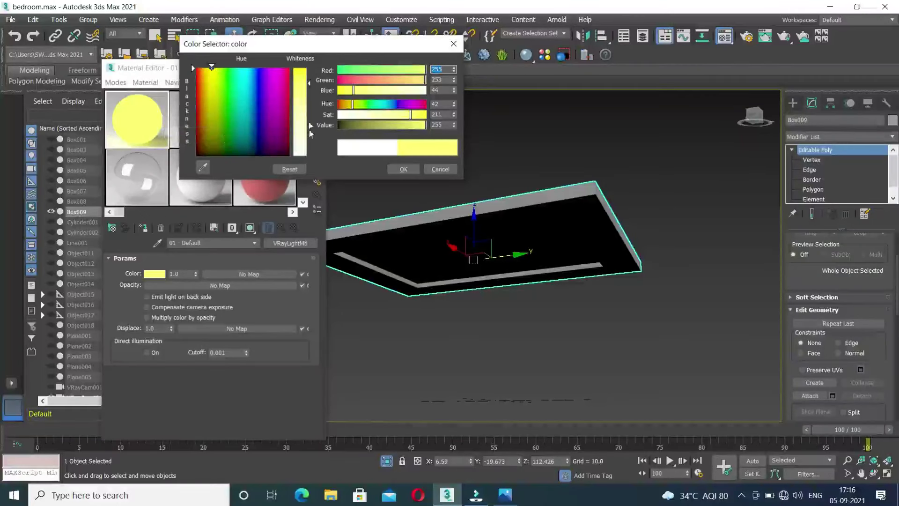
left_click(310, 80)
left_click_drag(310, 80, 310, 88)
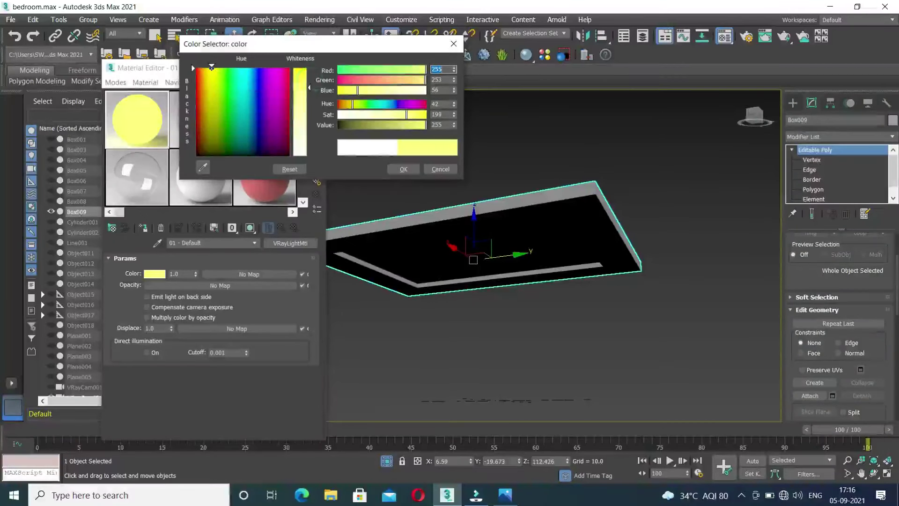
left_click(243, 79)
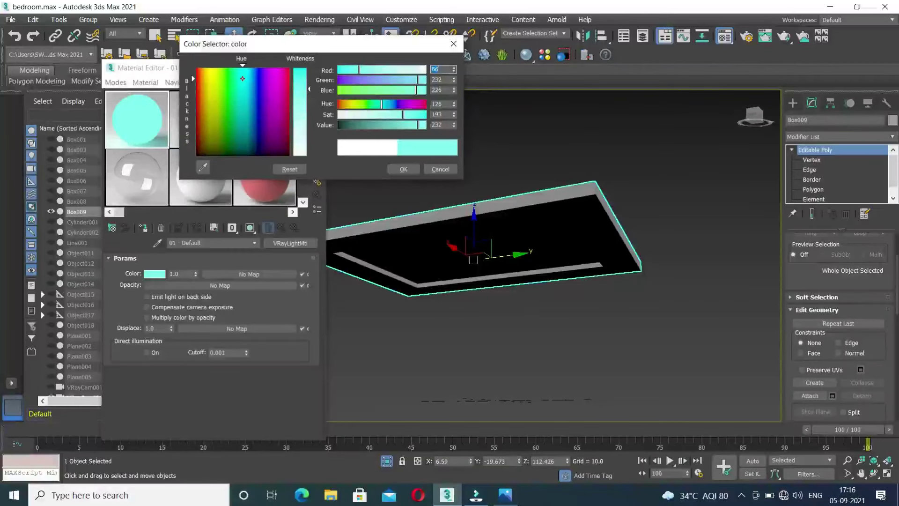
left_click_drag(301, 89, 300, 156)
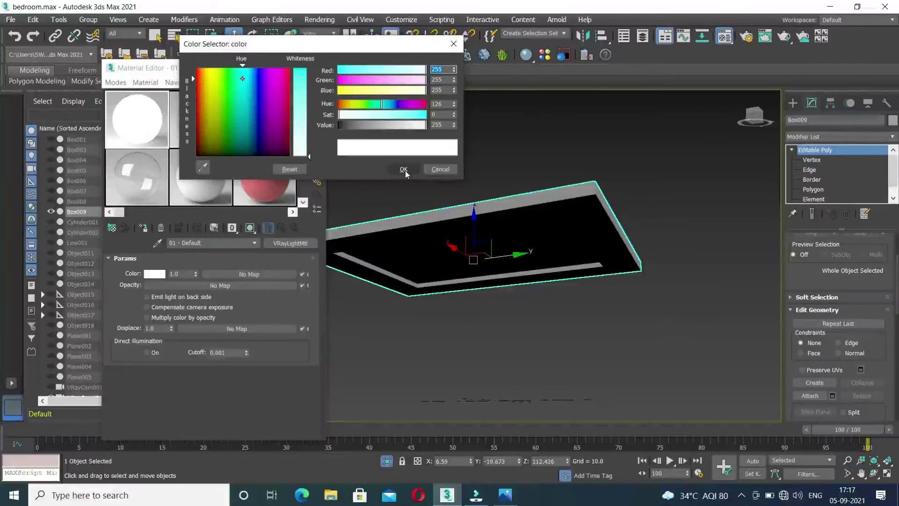
left_click(403, 169)
Step: Set the light colour multiplier to 2.0 and orbit around the ceiling box
left_click(176, 274)
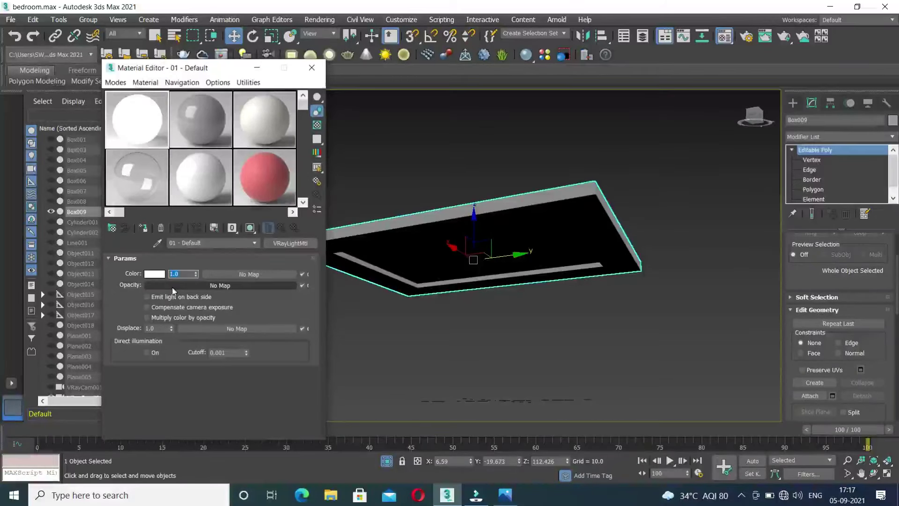
type("2")
key("Return")
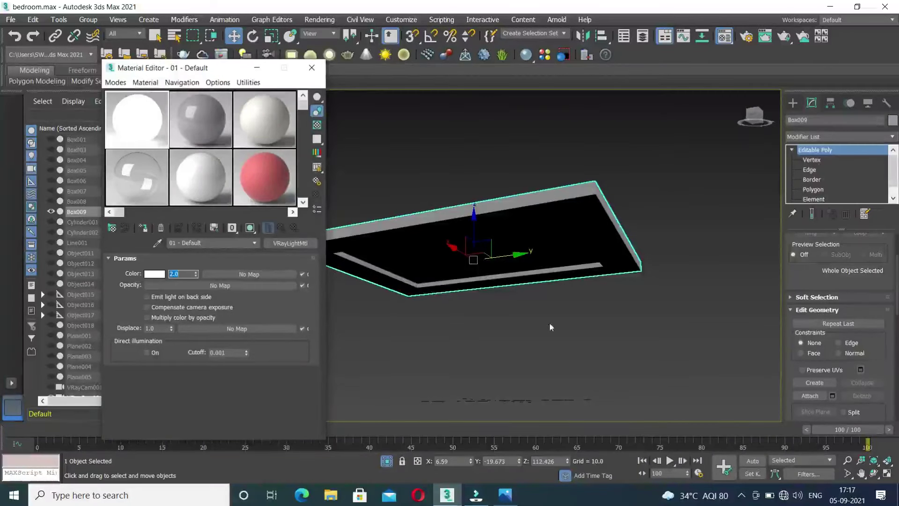
middle_click_drag(550, 327, 594, 322, "alt")
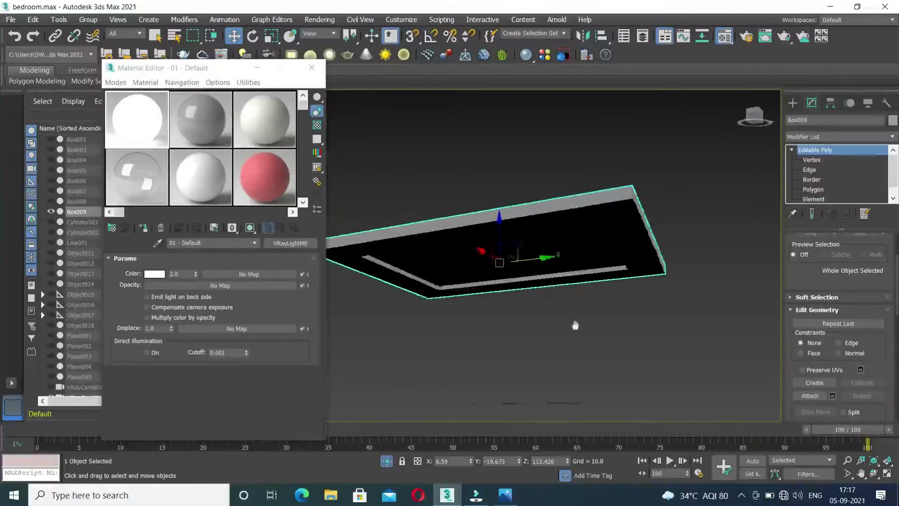
Step: Select Box009's four inner cove strip polygons, then return to whole-object Editable Poly level
left_click(811, 191)
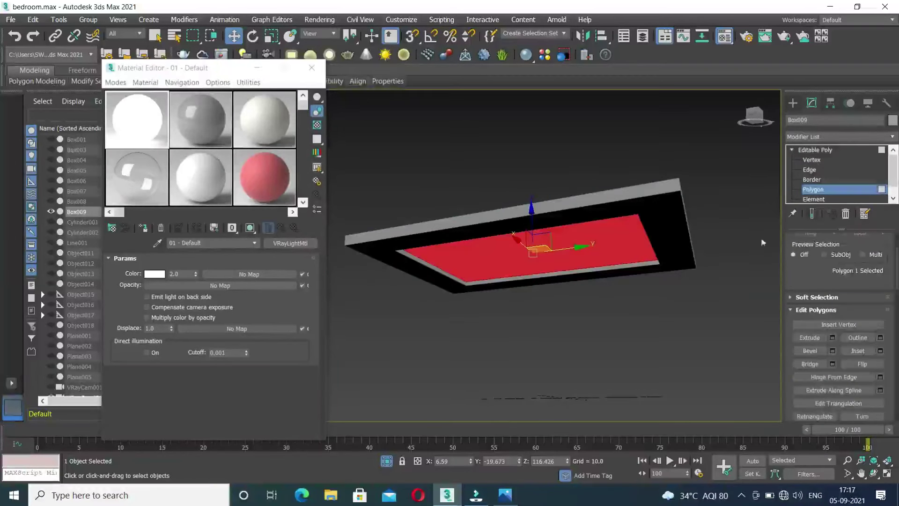
left_click(641, 265)
scroll(576, 276, "up", 2)
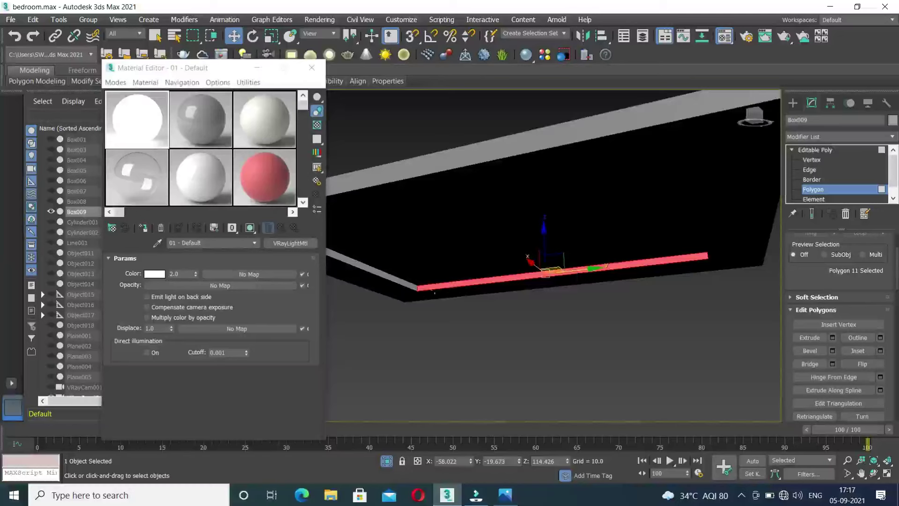
left_click(391, 274, "ctrl")
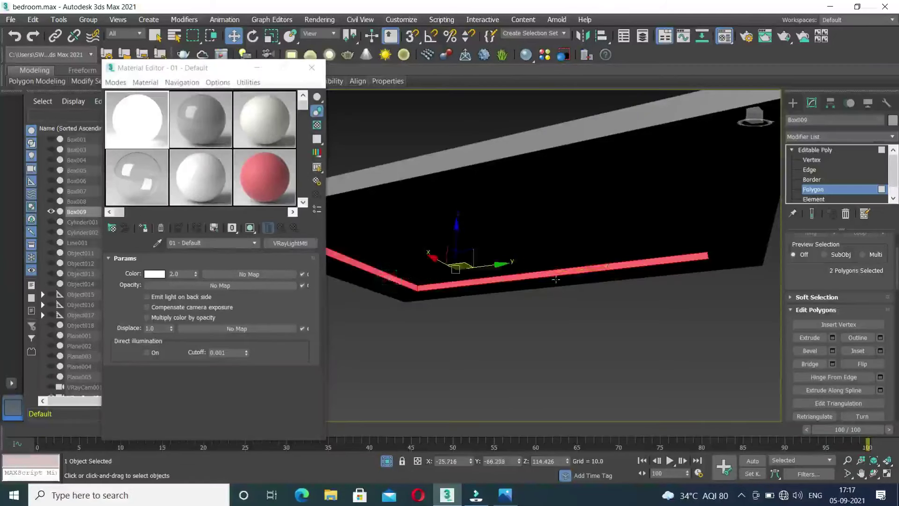
scroll(521, 281, "up", 2)
scroll(521, 281, "down", 3)
middle_click_drag(521, 281, 491, 323, "alt")
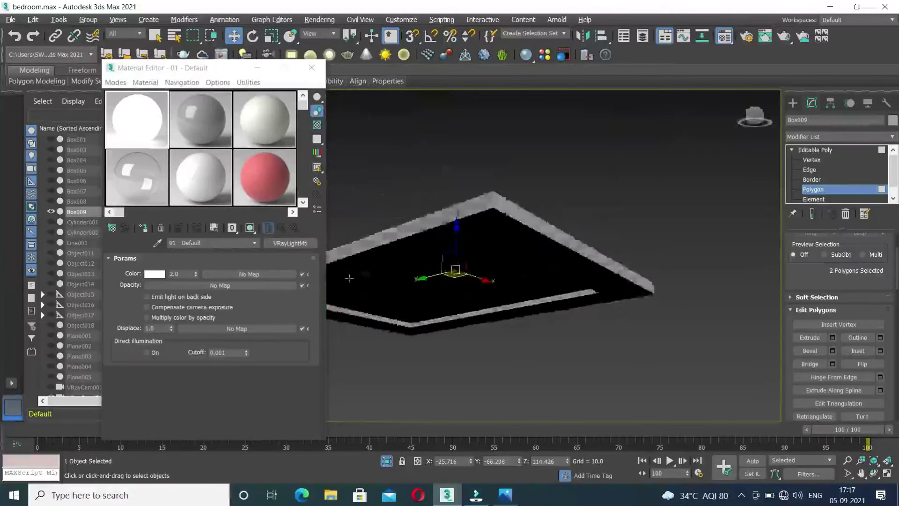
left_click(490, 310, "ctrl")
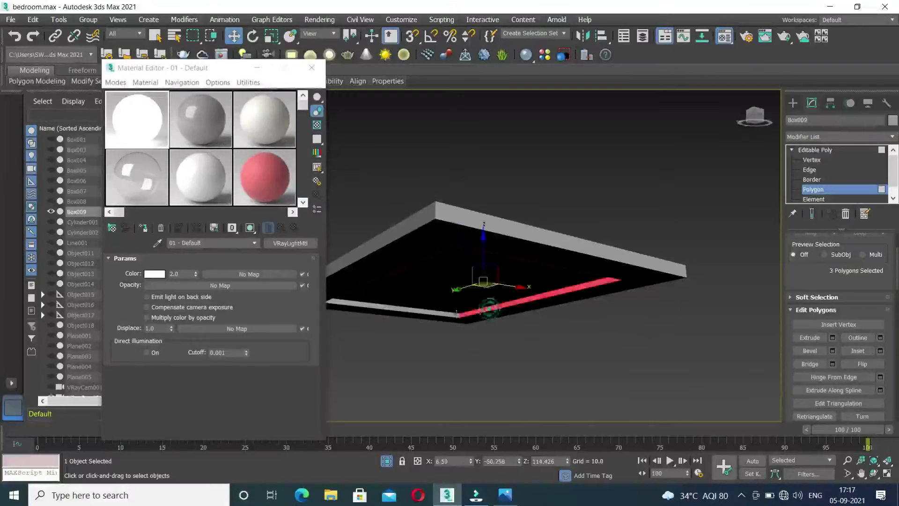
left_click(429, 312, "ctrl")
middle_click_drag(429, 312, 512, 314, "alt")
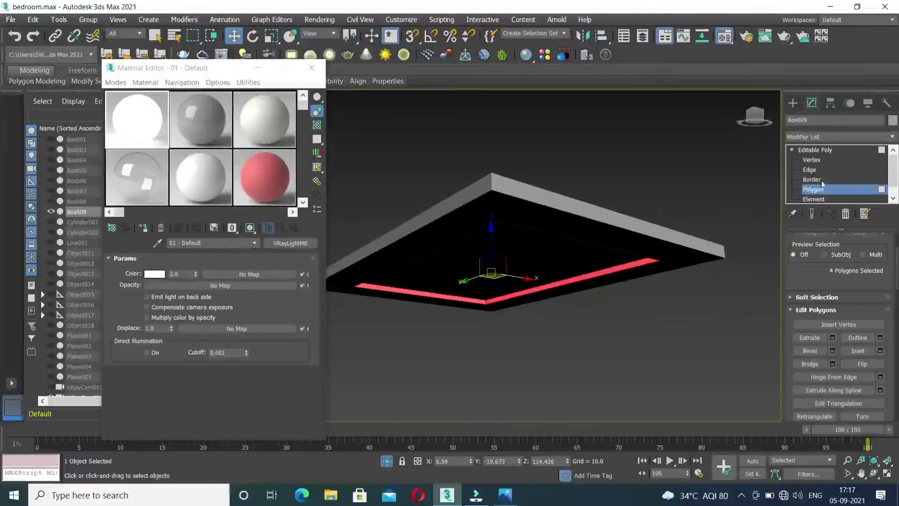
left_click(816, 150)
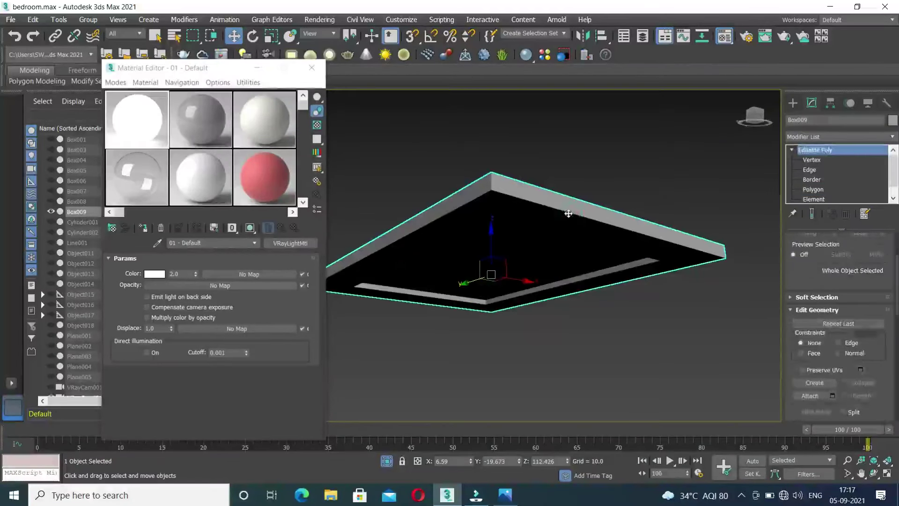
Step: Turn sample slot 02 into a white-diffuse VRayMtl and assign it to Box009
left_click(202, 136)
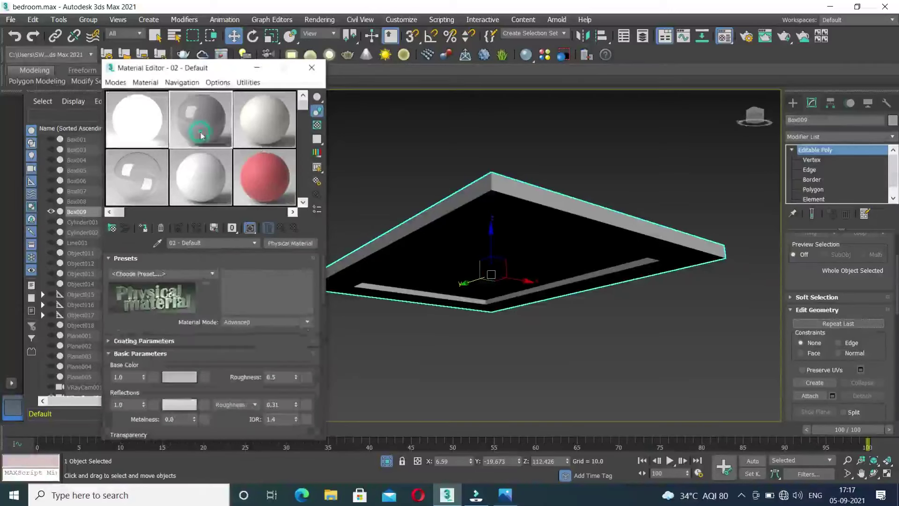
left_click(290, 243)
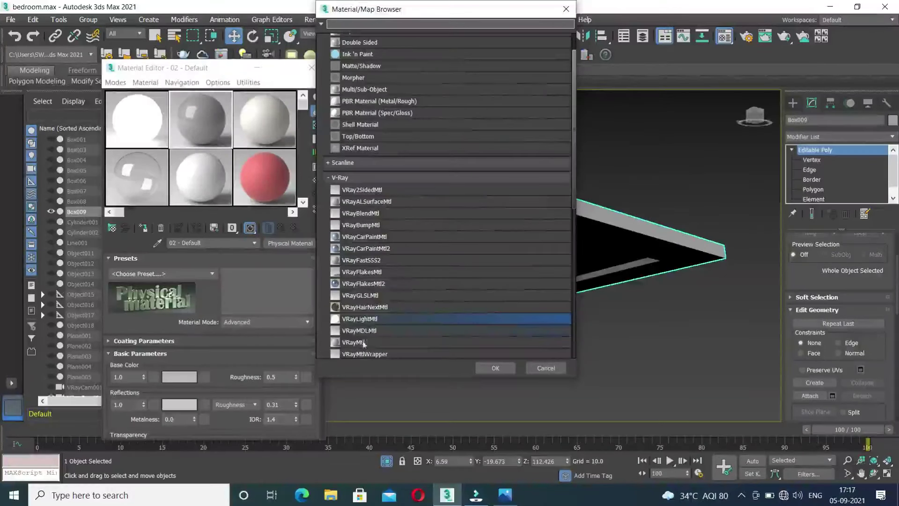
double_click(360, 343)
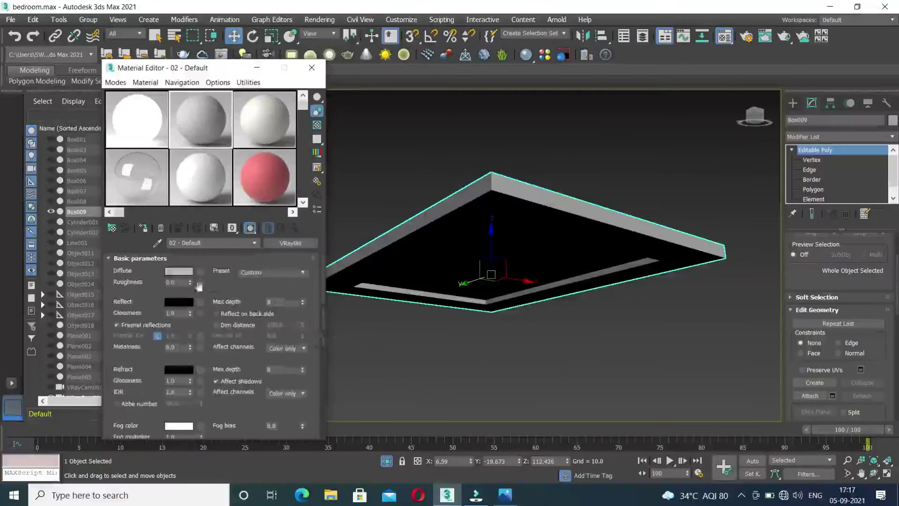
left_click(178, 271)
left_click_drag(309, 108, 310, 69)
left_click(403, 169)
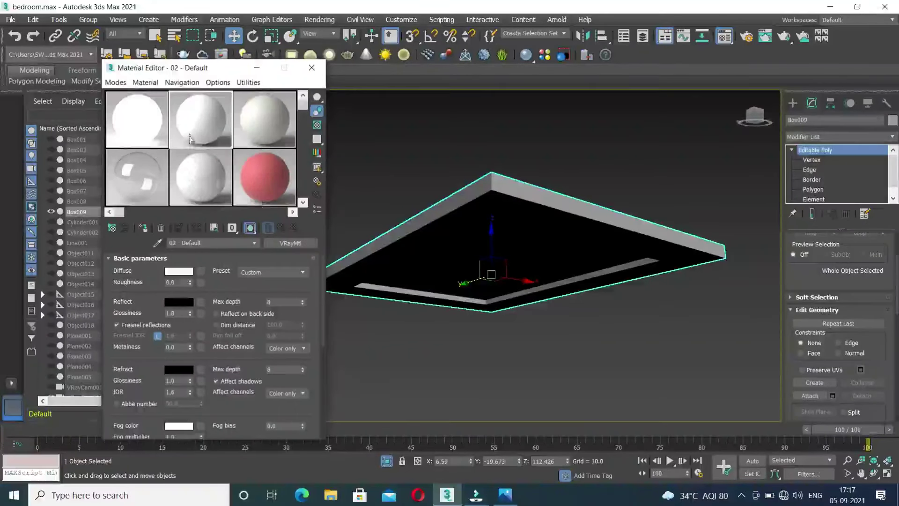
left_click(145, 230)
mouse_move(534, 223)
middle_mouse_down("alt")
mouse_move(622, 188)
mouse_move(491, 215)
middle_mouse_up("alt")
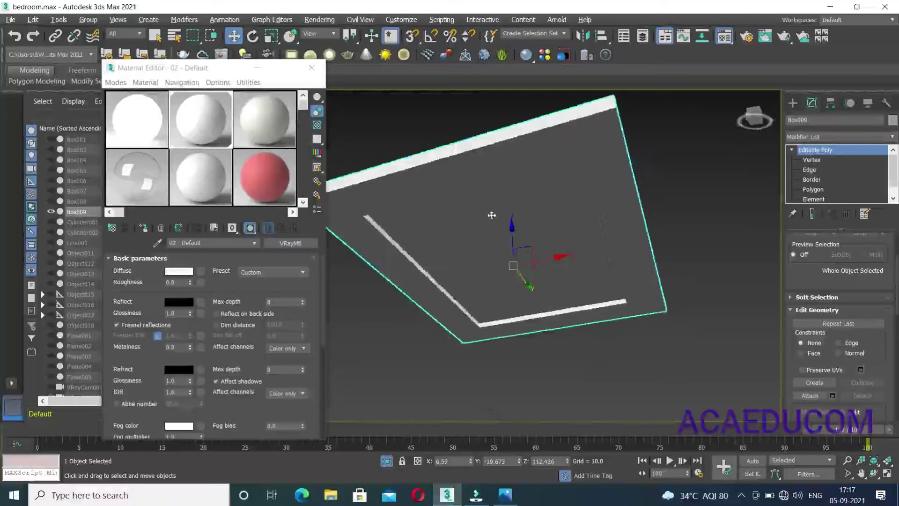
Step: Assign the VRayLightMtl sample to Box009's selected cove strip faces
left_click(134, 124)
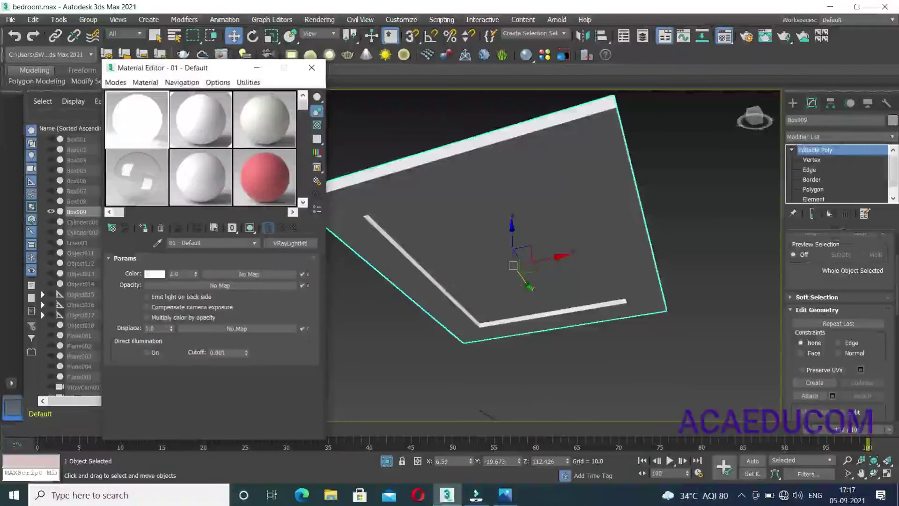
left_click(814, 189)
middle_click_drag(515, 234, 492, 262, "alt")
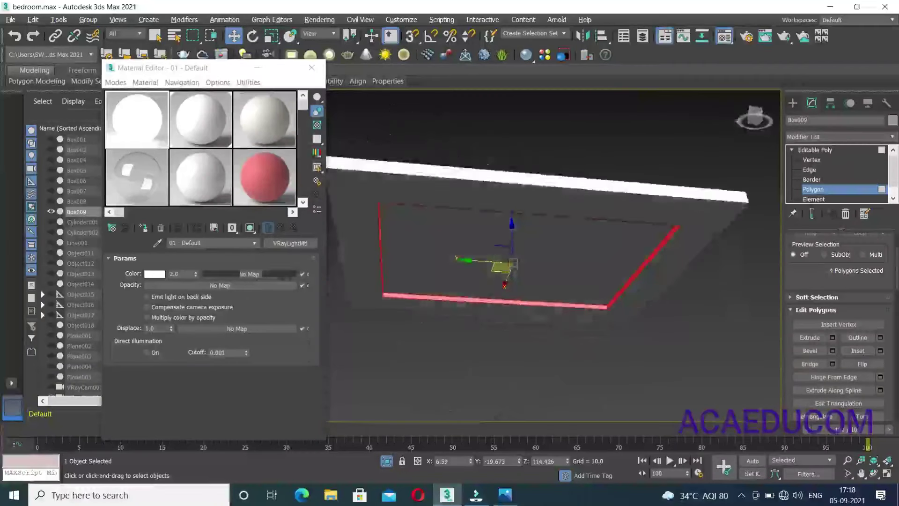
left_click(143, 229)
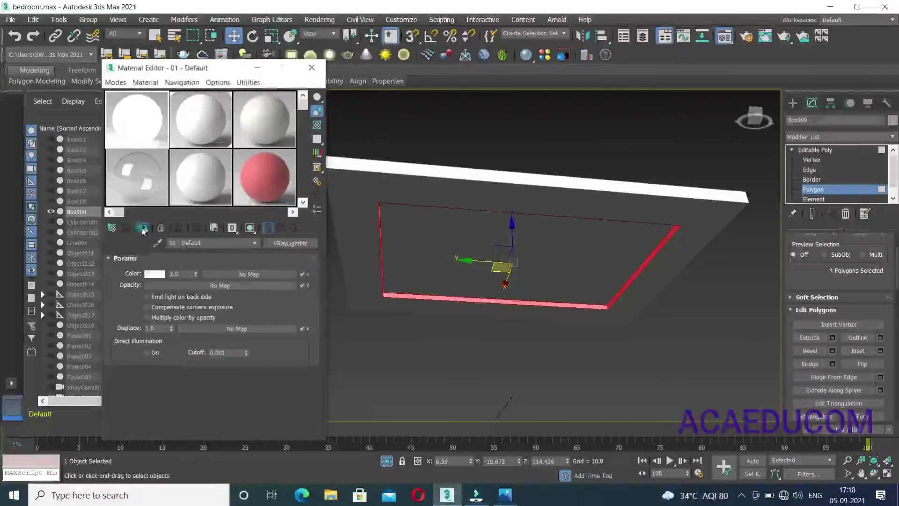
left_click(826, 190)
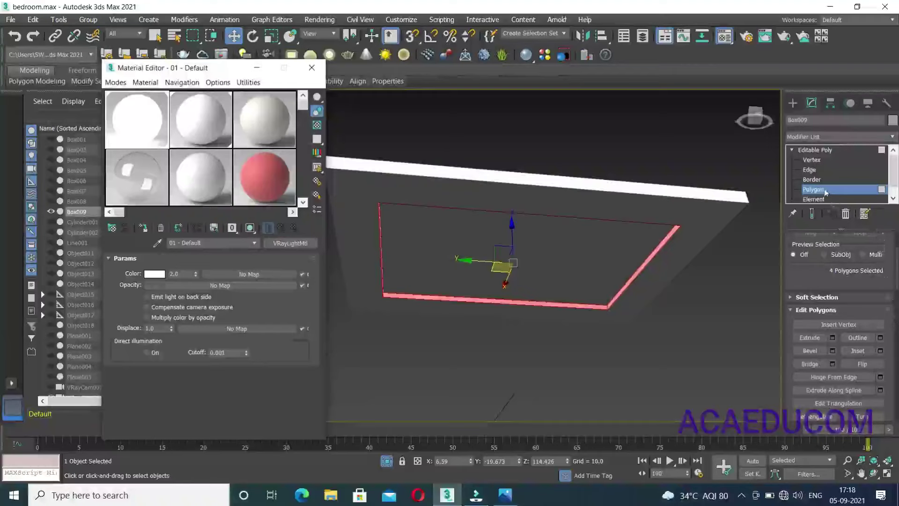
Step: Exit face editing, deselect the box, close the Material Editor and restore four viewports
left_click(815, 150)
left_click(731, 318)
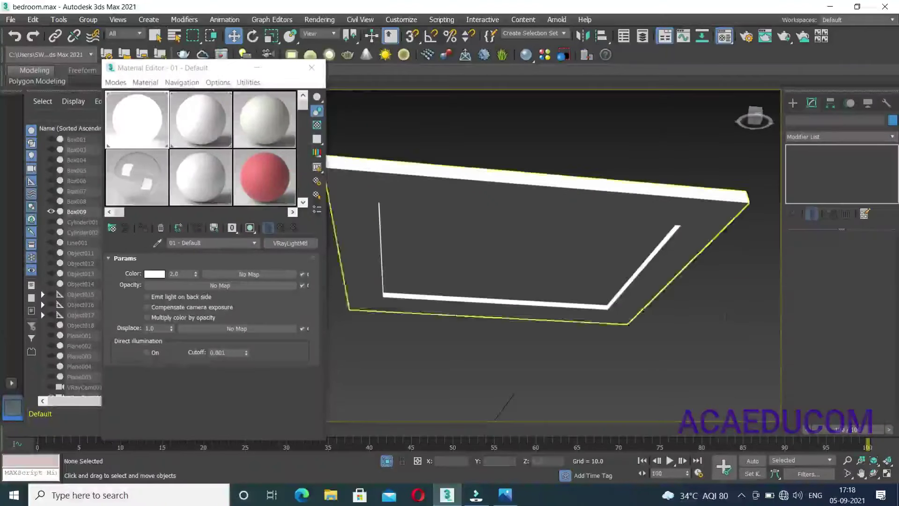
mouse_move(642, 310)
middle_mouse_down("alt")
mouse_move(447, 262)
mouse_move(594, 292)
middle_mouse_up("alt")
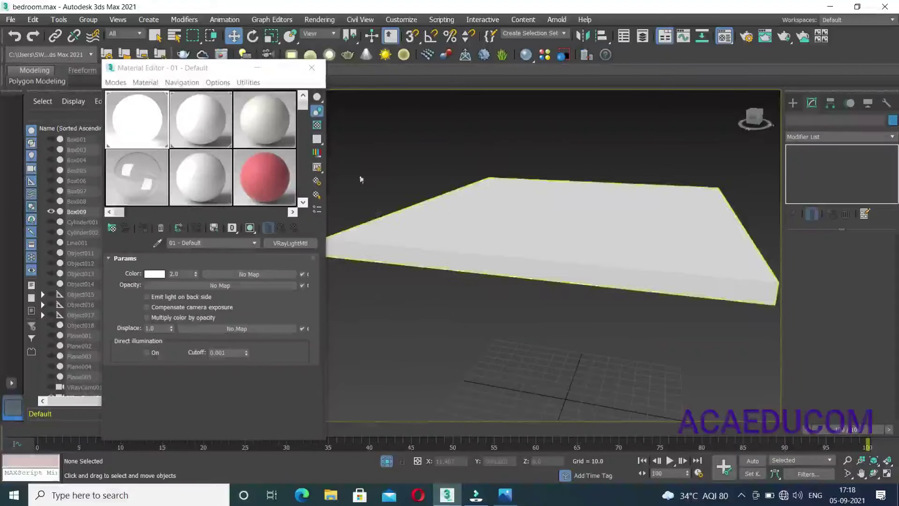
left_click(320, 74)
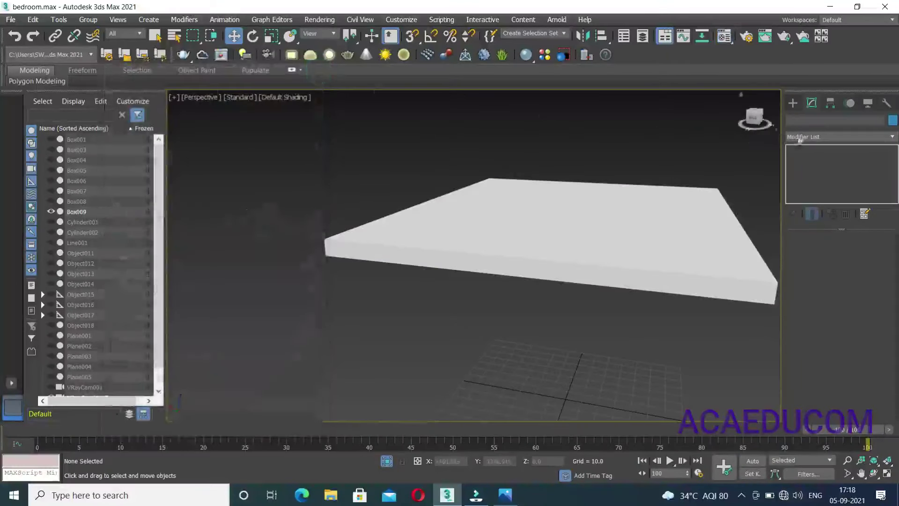
key("alt+w")
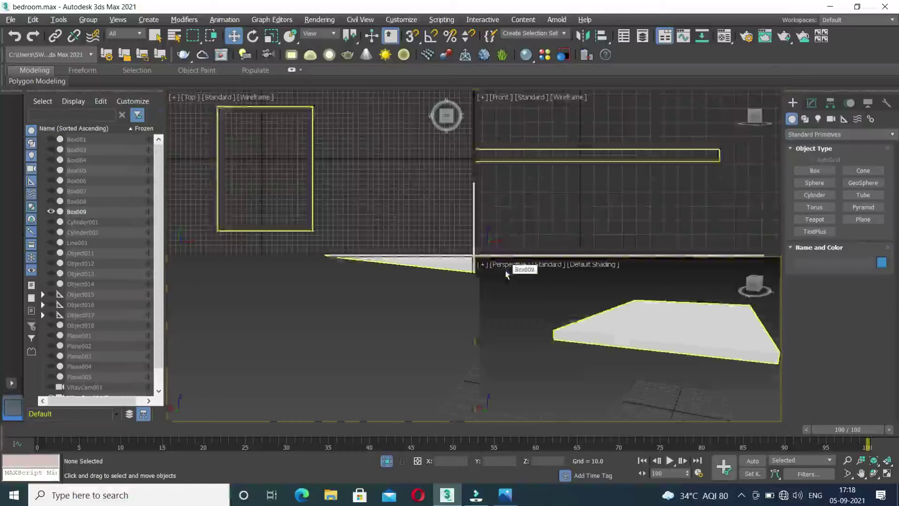
middle_click_drag(344, 188, 414, 211)
Step: Start a Standard Primitives cylinder and maximize the Top view over the ceiling box
middle_click_drag(347, 168, 500, 164)
left_click(813, 194)
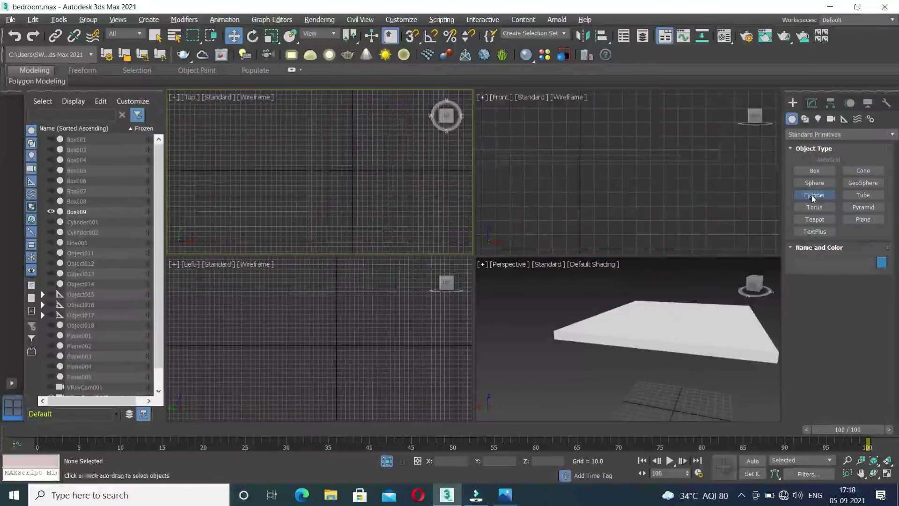
middle_click_drag(405, 169, 400, 176)
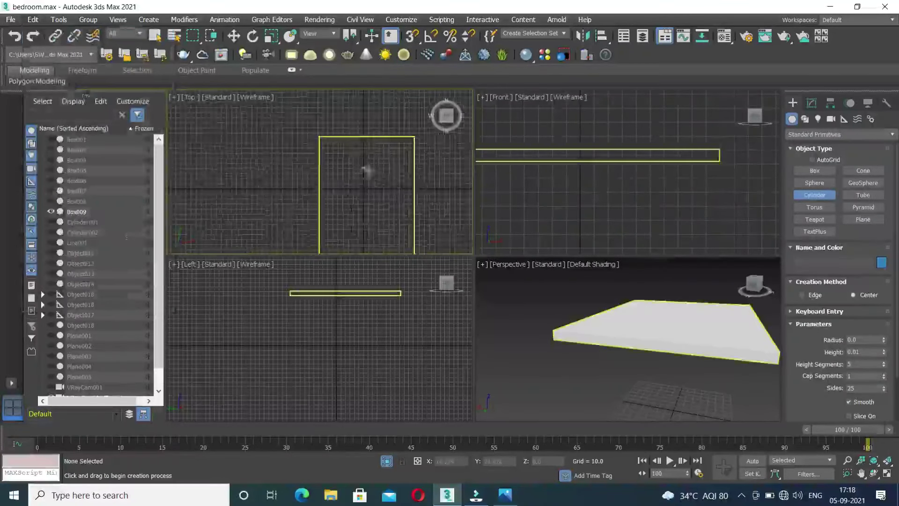
key("alt+w")
scroll(352, 156, "up", 3)
scroll(430, 190, "down", 4)
Step: Draw a small cylinder near the box's top-left corner, then return to four viewports
scroll(412, 153, "up", 3)
middle_click_drag(412, 153, 400, 184)
scroll(398, 174, "up", 2)
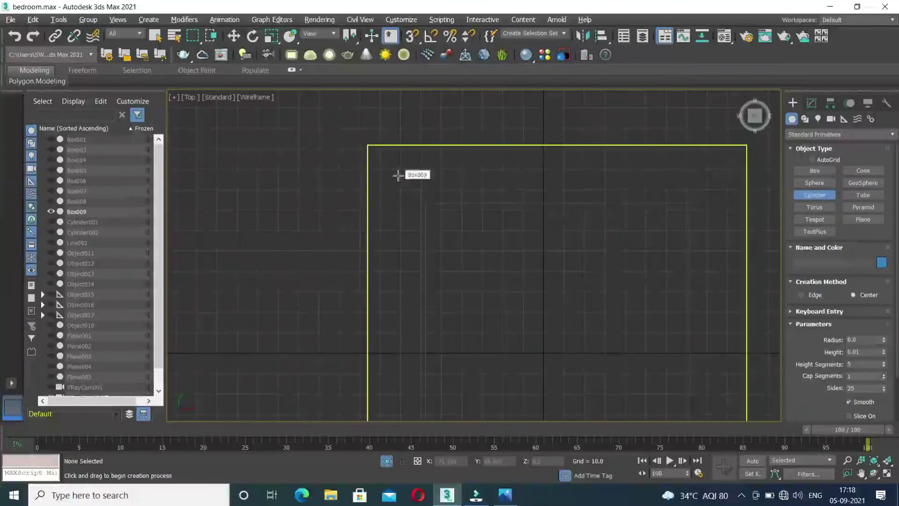
left_click_drag(398, 175, 397, 176)
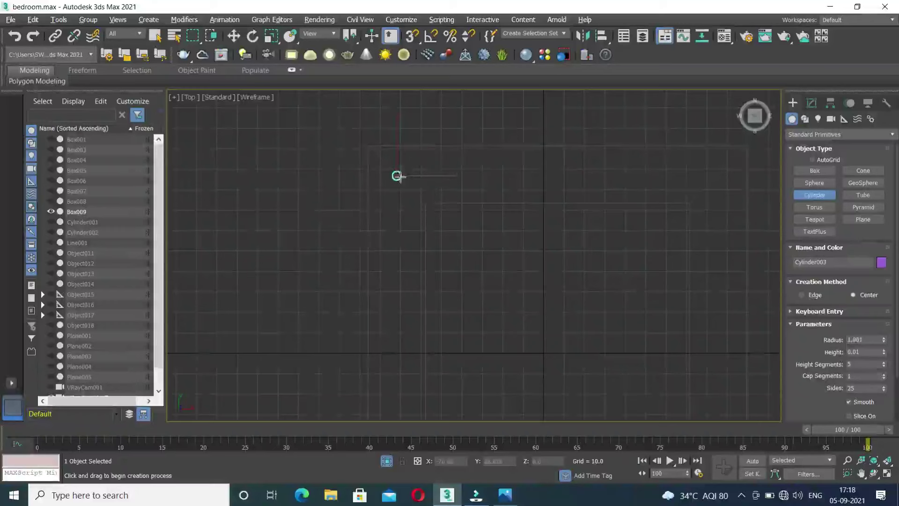
left_click(397, 176)
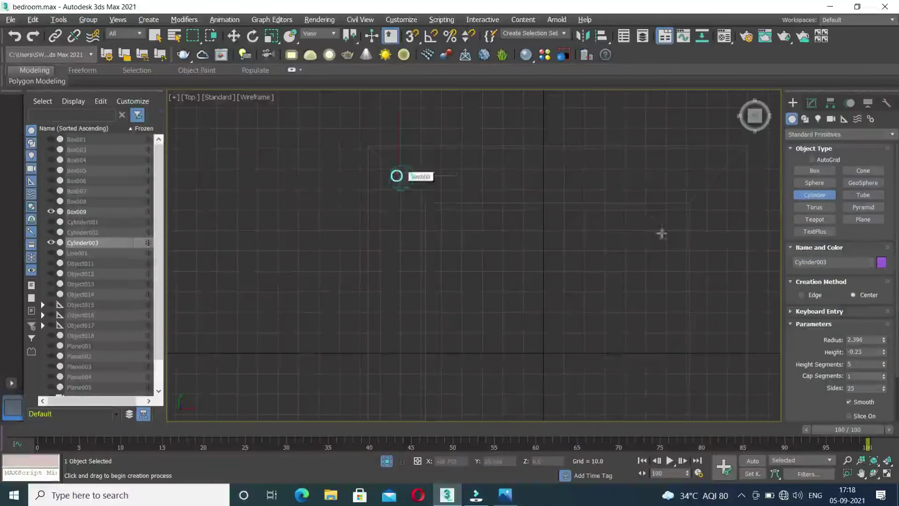
key("alt+w")
mouse_move(579, 182)
middle_mouse_down()
mouse_move(634, 176)
mouse_move(646, 141)
middle_mouse_up()
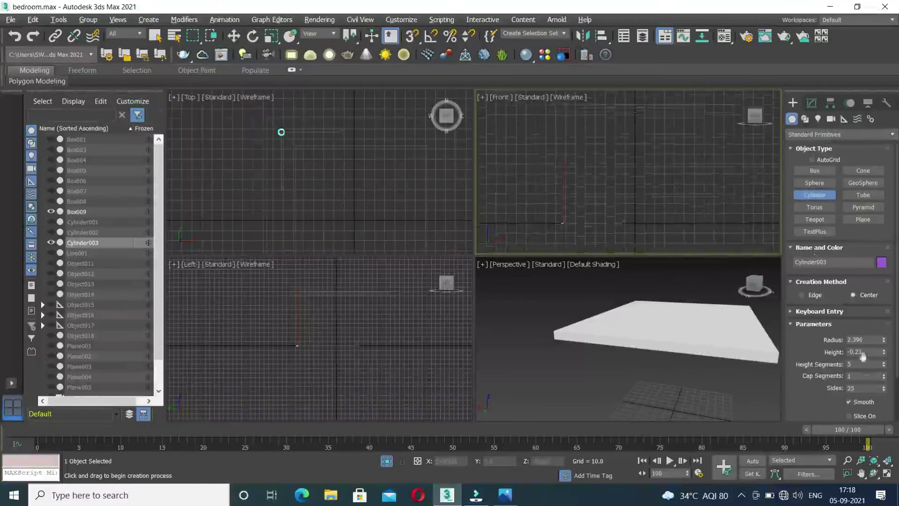
Step: Give Cylinder003 radius 2.5 and height 0.5
type("2.5")
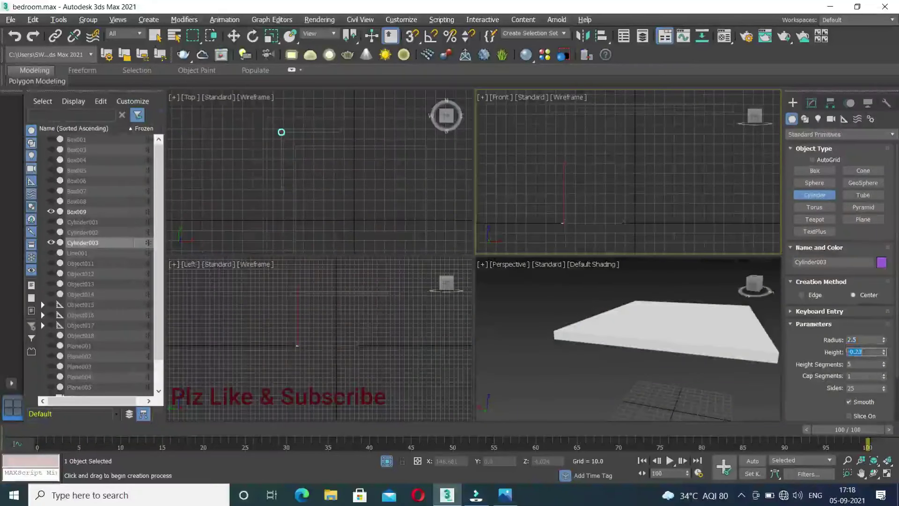
type("5")
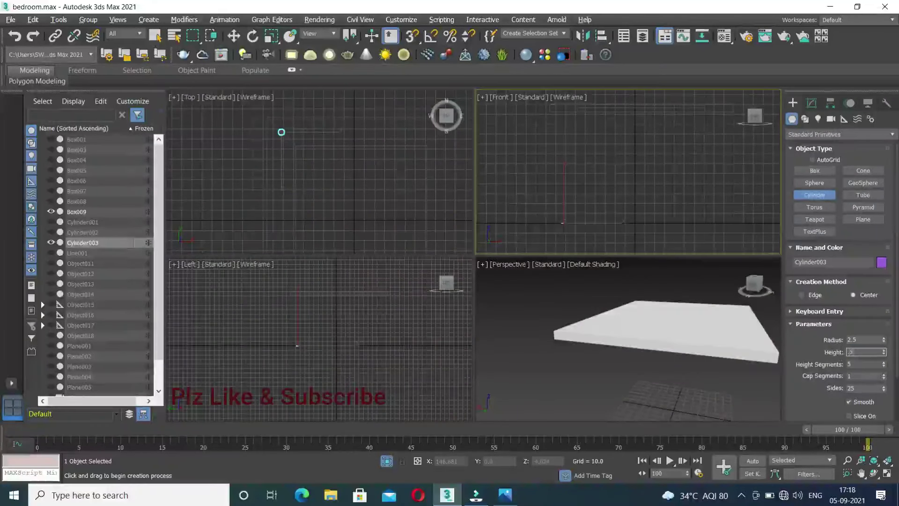
key("Return")
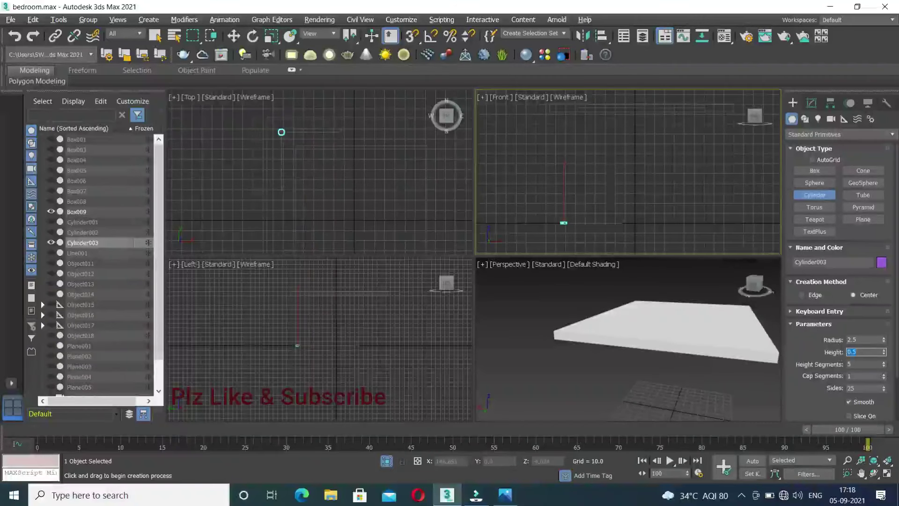
Step: Move Cylinder003 up under the ceiling slab, to about X 71.9, Y 86.8, Z 111.8
key("w")
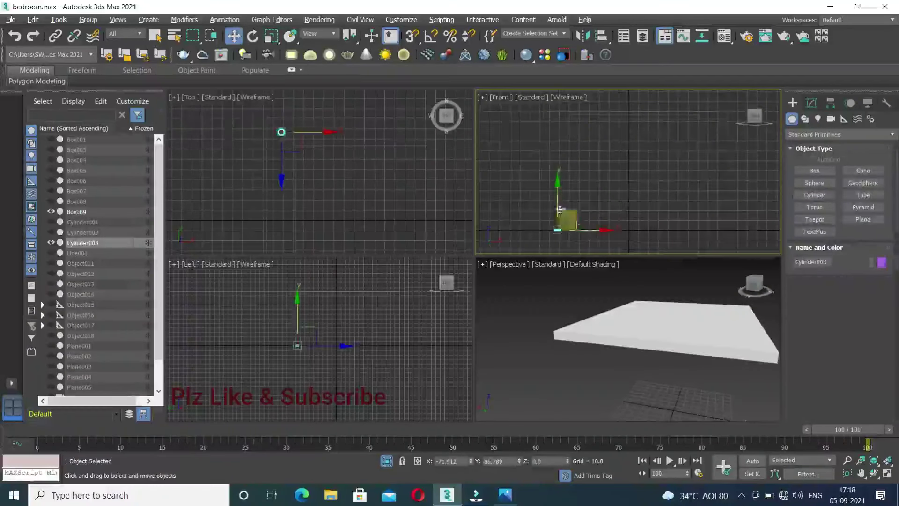
left_click_drag(559, 210, 565, 102)
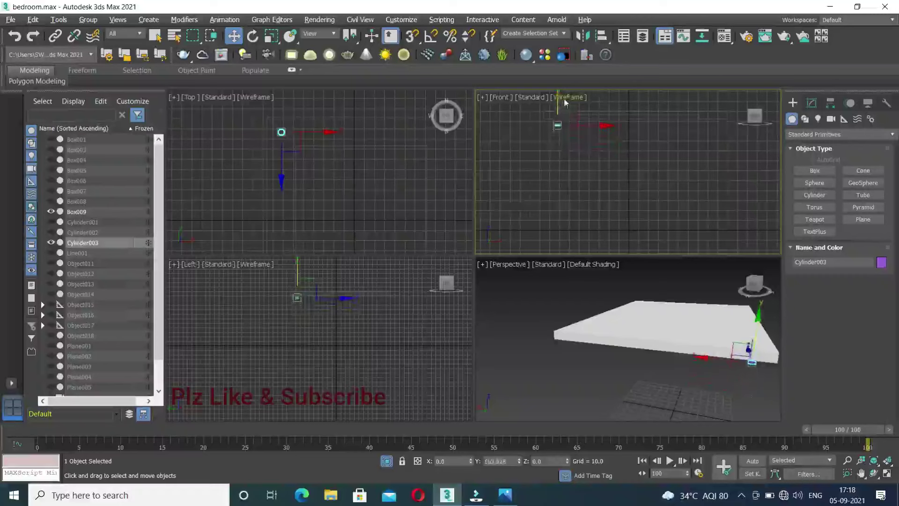
scroll(563, 139, "up", 2)
scroll(563, 138, "up", 2)
middle_click_drag(539, 145, 584, 168)
left_click_drag(588, 167, 586, 166)
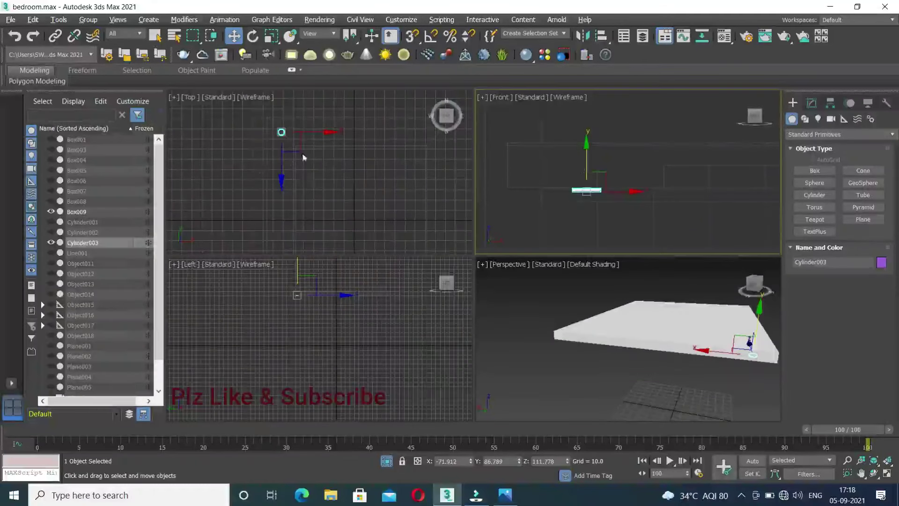
scroll(303, 158, "down", 5)
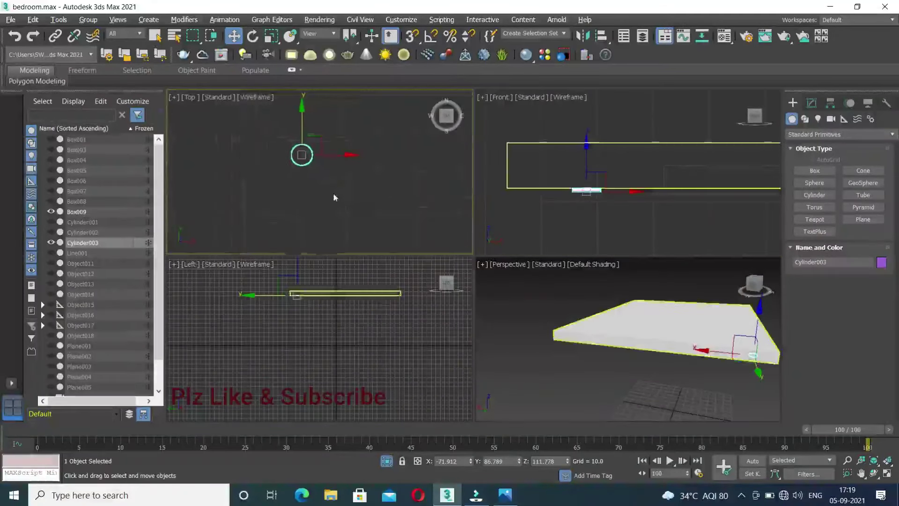
scroll(336, 185, "down", 2)
scroll(337, 177, "down", 1)
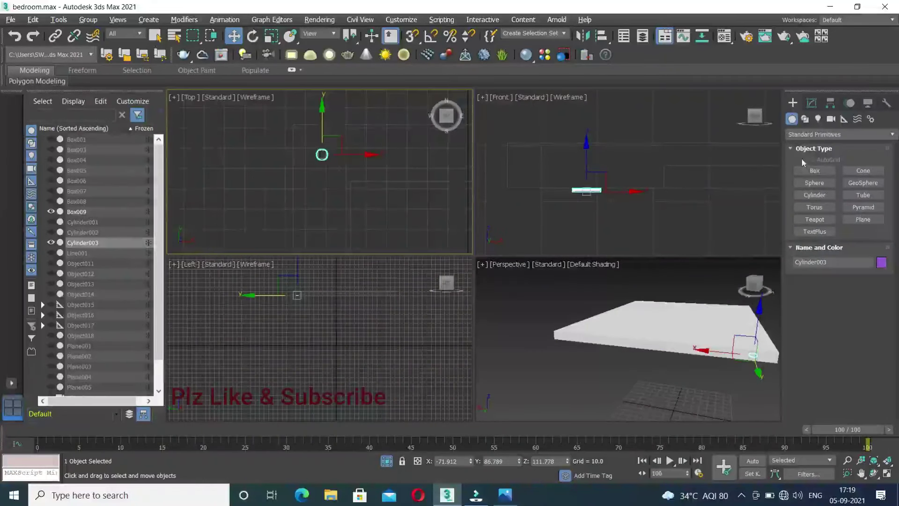
key("m")
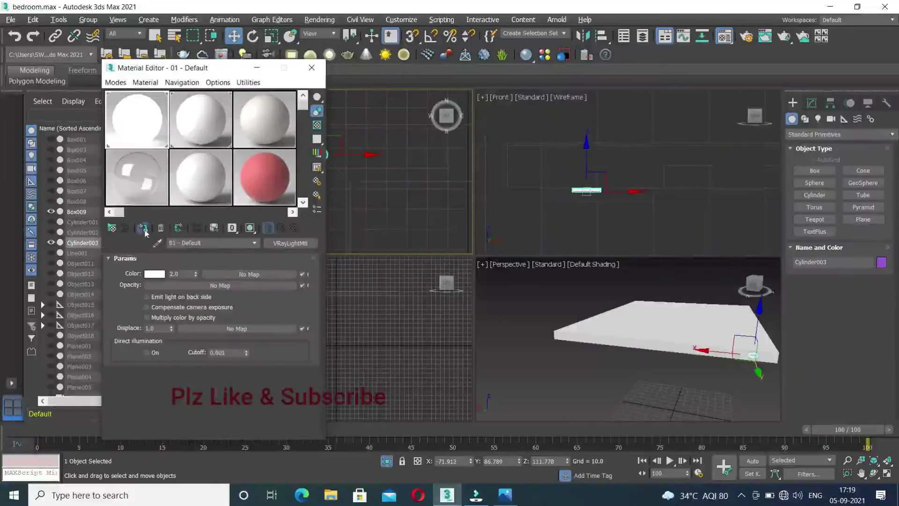
Step: Close the Material Editor and clone the downlight as an instance along the box edge
middle_click_drag(615, 346, 615, 299, "alt")
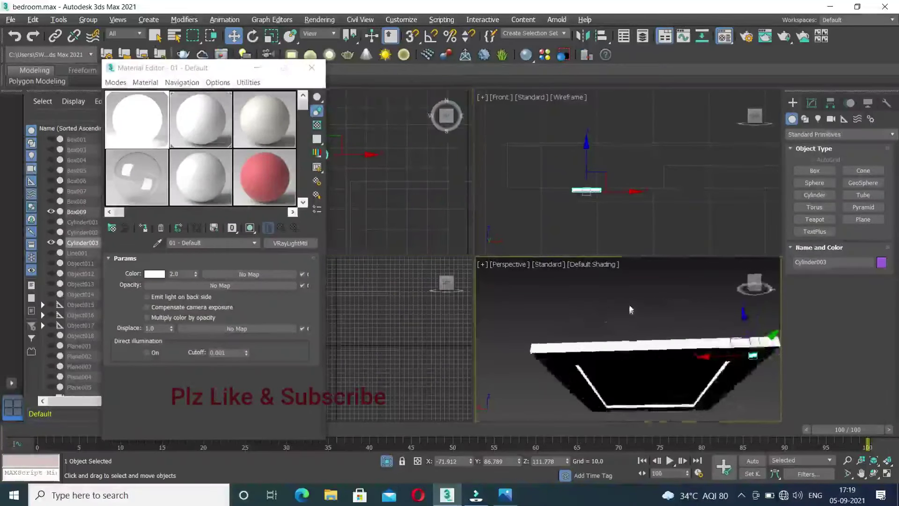
left_click(311, 68)
middle_click(310, 191)
left_click_drag(277, 174, 319, 173)
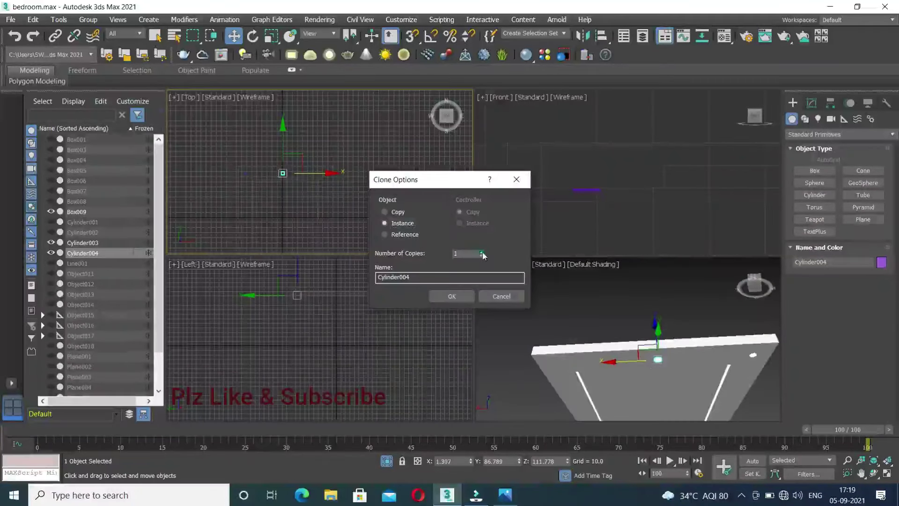
left_click(456, 296)
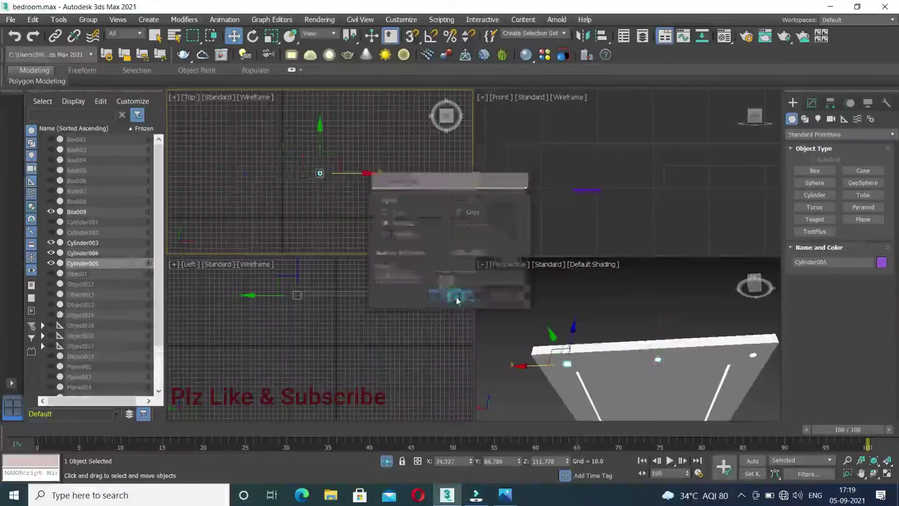
Step: Shift the new copy along X, then move a downlight down the plan to clone again
scroll(345, 175, "down", 2)
scroll(321, 186, "up", 2)
left_click_drag(383, 144, 394, 144)
mouse_move(380, 191)
middle_mouse_down()
mouse_move(374, 163)
mouse_move(370, 168)
middle_mouse_up()
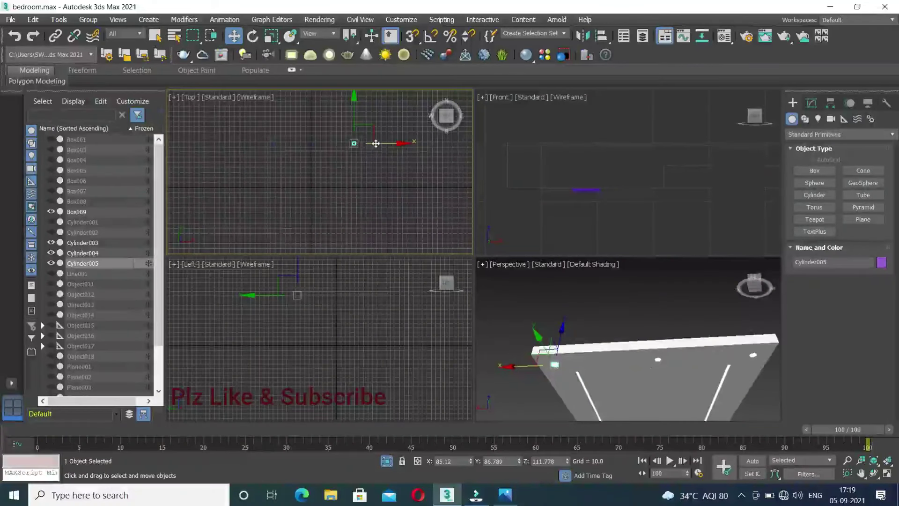
left_click_drag(356, 115, 359, 157)
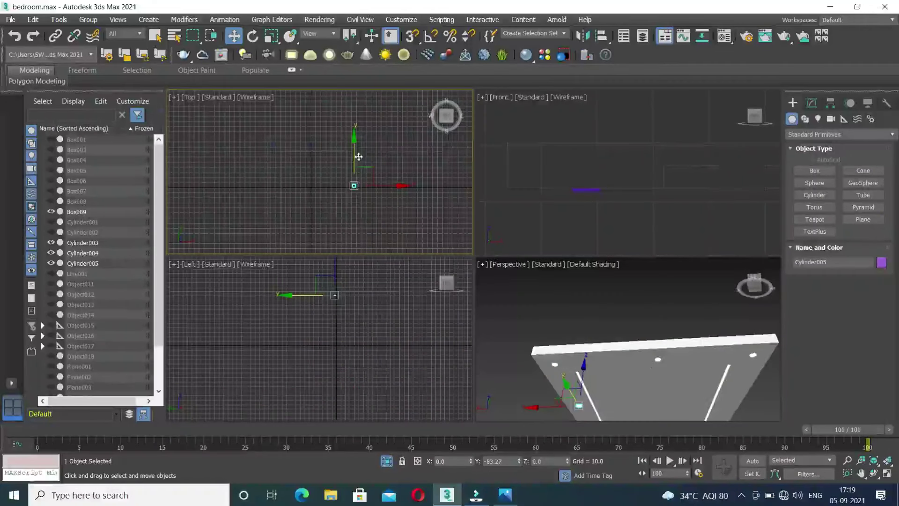
left_click_drag(359, 157, 359, 159, "shift")
Step: Make two instanced downlight copies, delete the extra one, and clear the selection
left_click(483, 252)
left_click(482, 252)
left_click(452, 296)
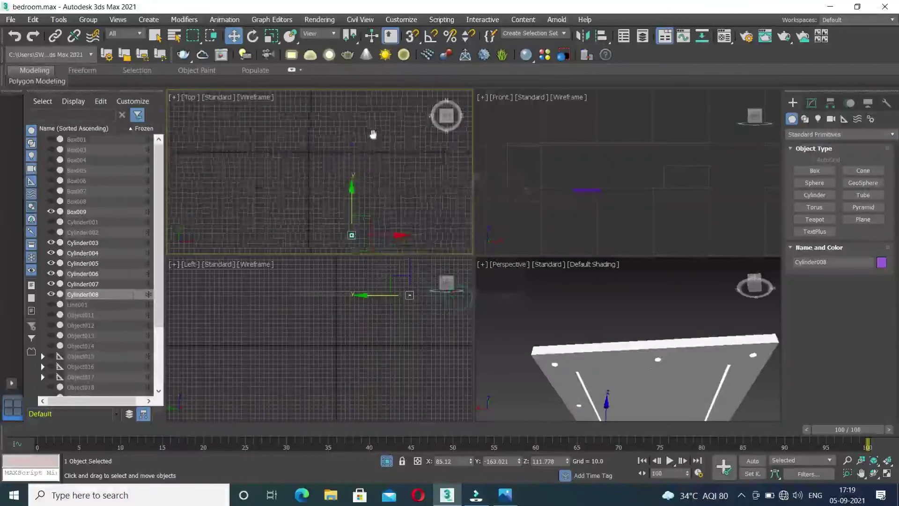
middle_click_drag(388, 185, 391, 216)
key("Delete")
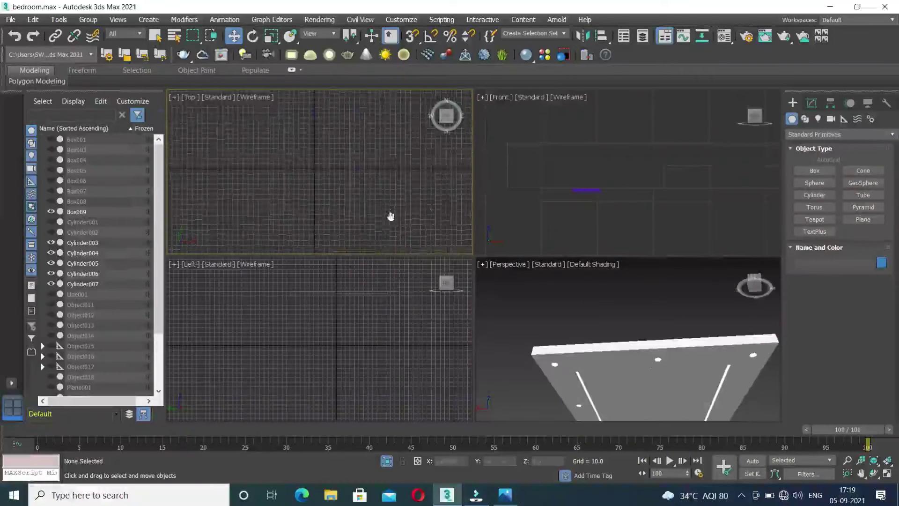
left_click_drag(375, 112, 367, 228)
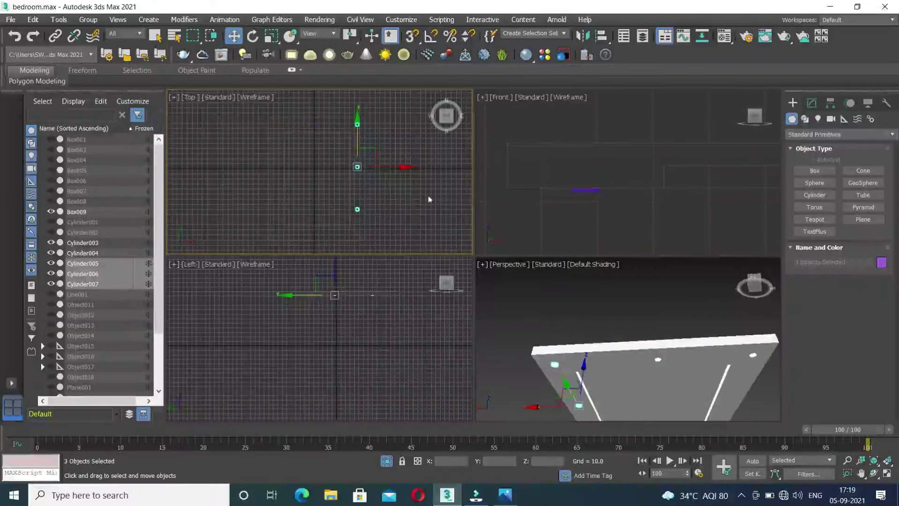
left_click(397, 175)
Step: Clone two selected downlights as instances around the tray, then show the whole scene again
mouse_move(404, 138)
left_mouse_down()
mouse_move(356, 187)
mouse_move(317, 191)
left_mouse_up()
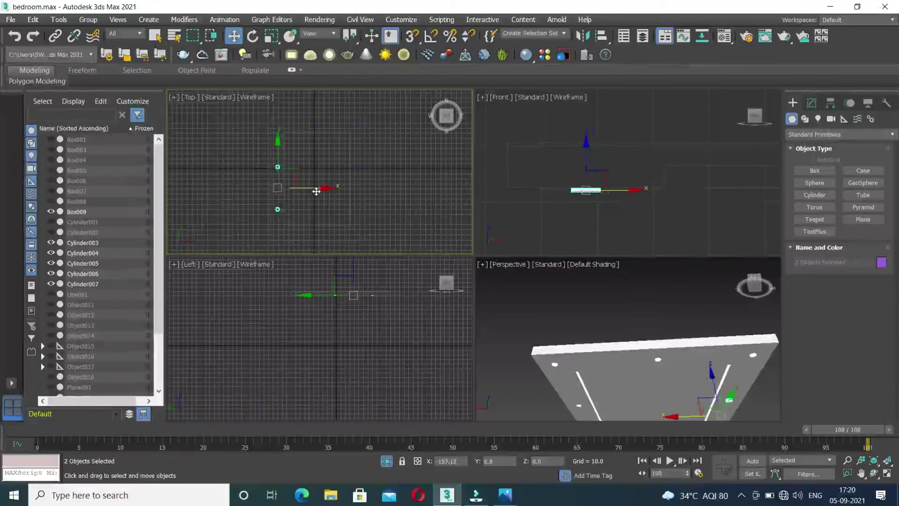
left_click(438, 297)
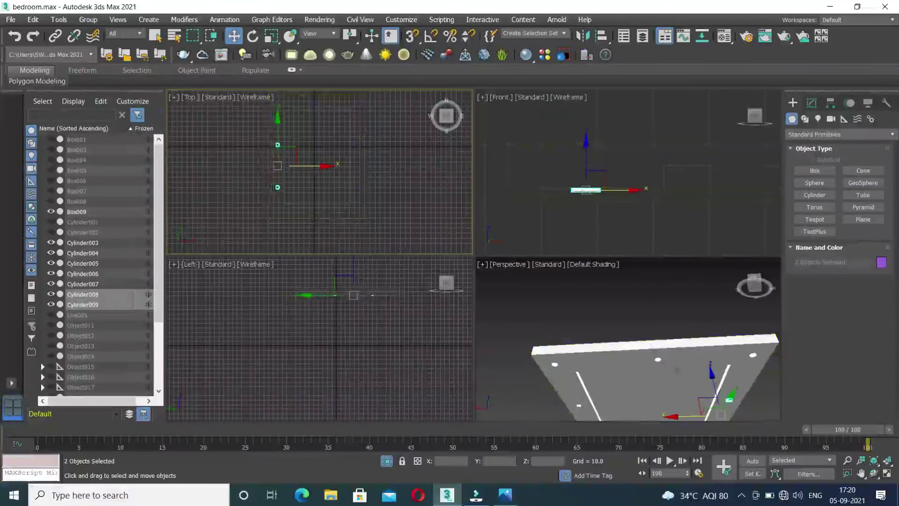
mouse_move(586, 328)
middle_mouse_down("alt")
mouse_move(609, 309)
mouse_move(632, 337)
middle_mouse_up("alt")
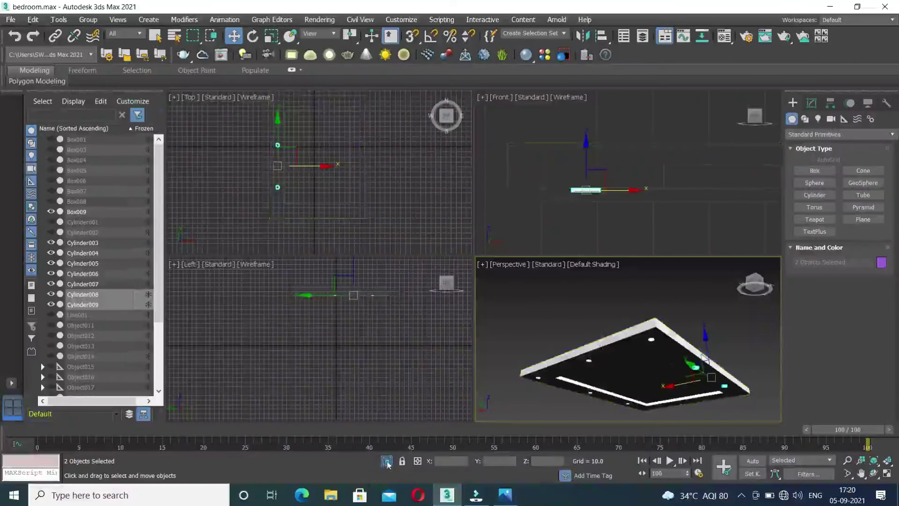
left_click(387, 461)
Step: Orbit the restored room toward the bed wall and select the wall shell Line001
middle_click_drag(675, 221, 645, 199)
scroll(643, 196, "down", 3)
scroll(643, 196, "down", 1)
scroll(651, 201, "down", 2)
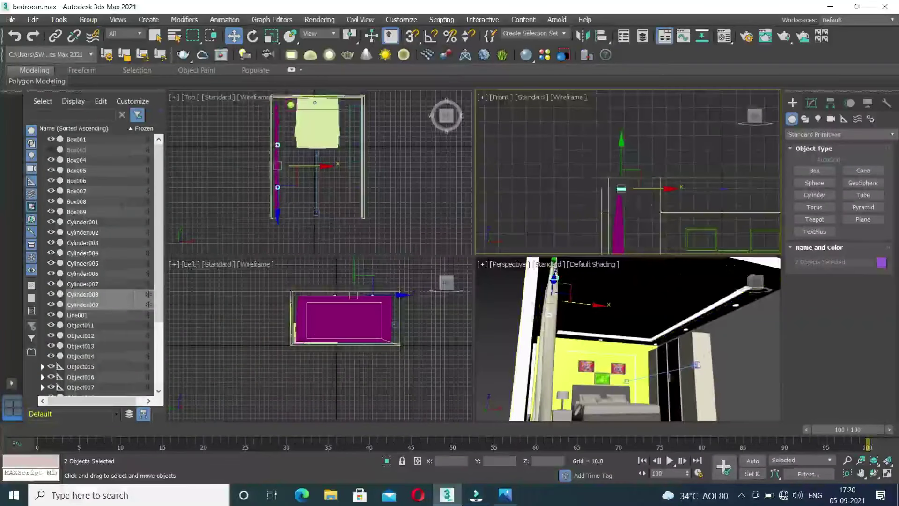
left_click(642, 387)
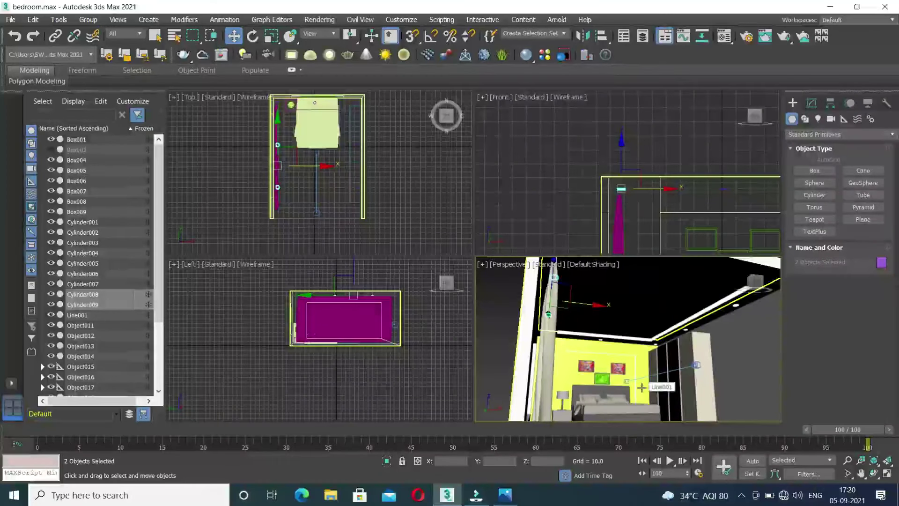
mouse_move(642, 389)
middle_mouse_down("alt")
mouse_move(623, 356)
mouse_move(647, 328)
mouse_move(618, 349)
middle_mouse_up("alt")
middle_click_drag(619, 315, 619, 309, "alt")
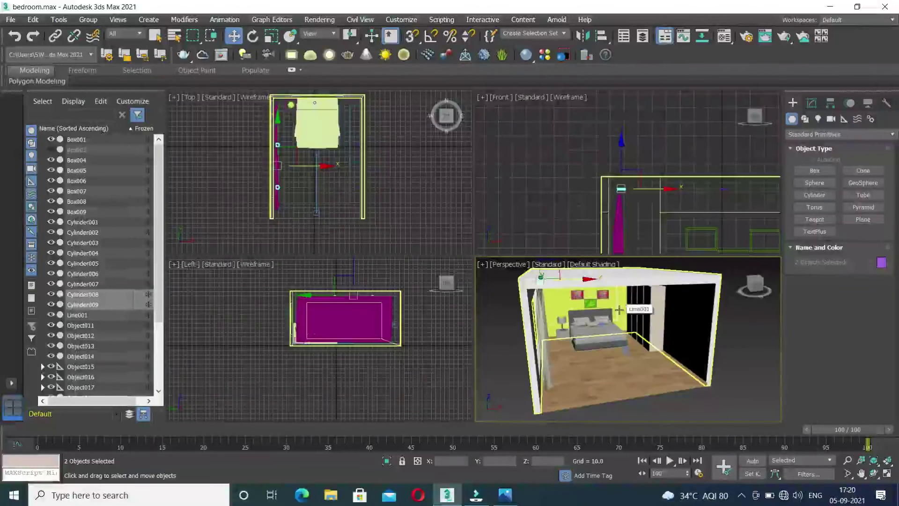
left_click(620, 313)
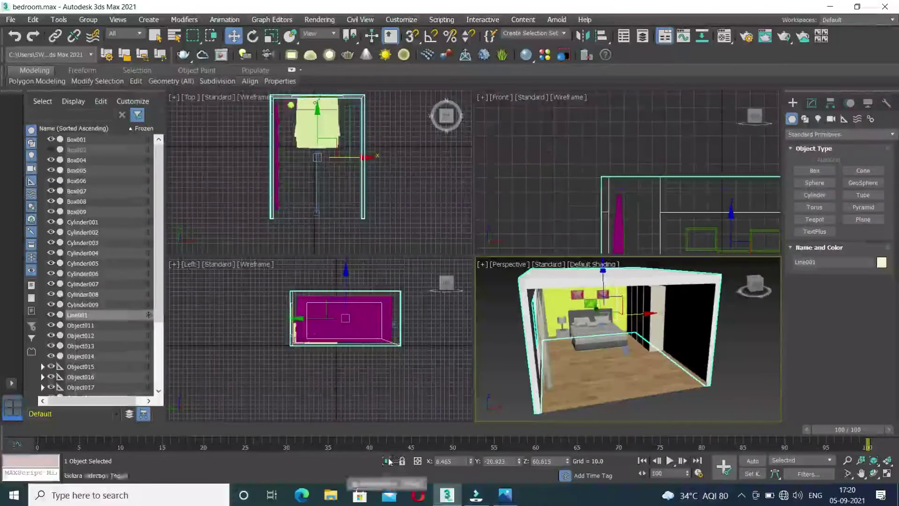
Step: Isolate Line001 in a maximized Perspective view and look down on the wall tops
left_click(388, 462)
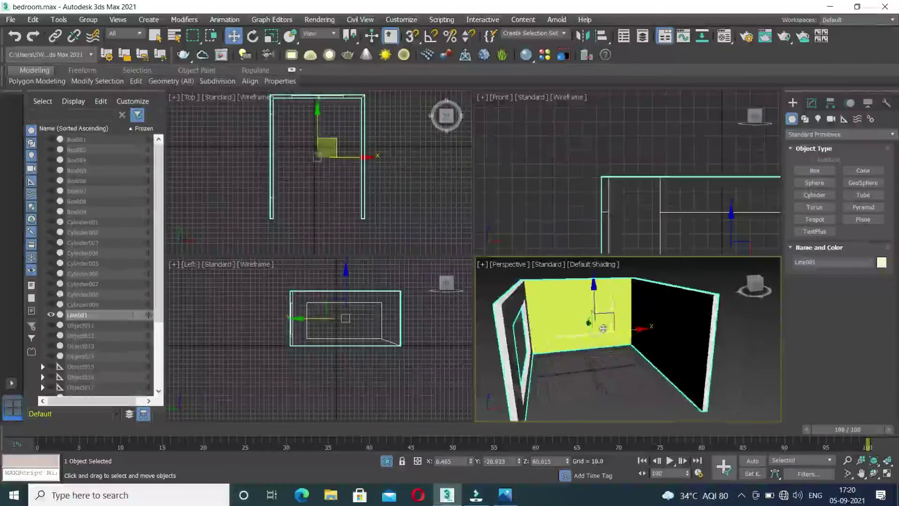
key("alt+w")
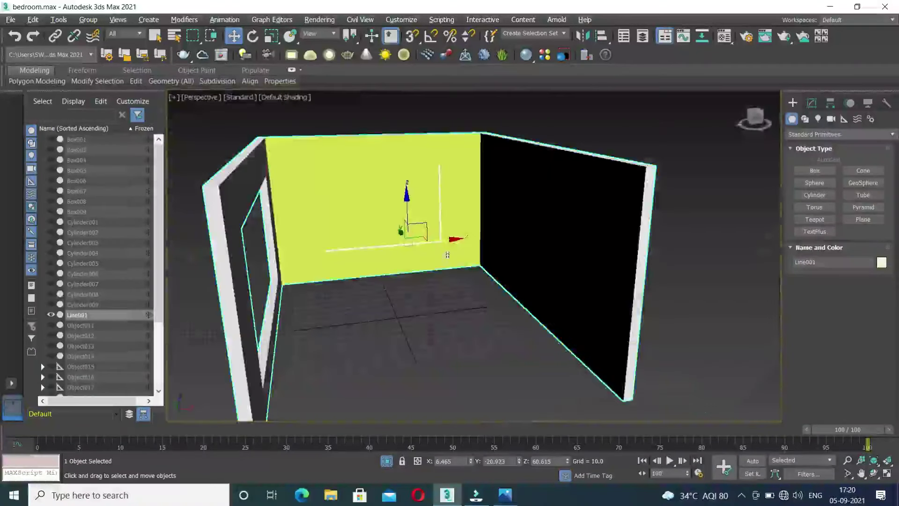
scroll(550, 283, "up", 2)
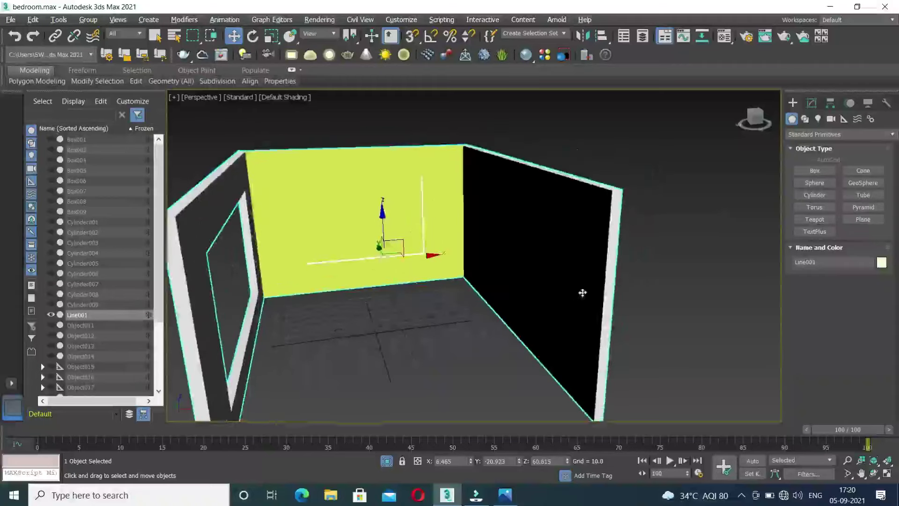
scroll(604, 289, "up", 5)
middle_click_drag(605, 289, 581, 286, "alt")
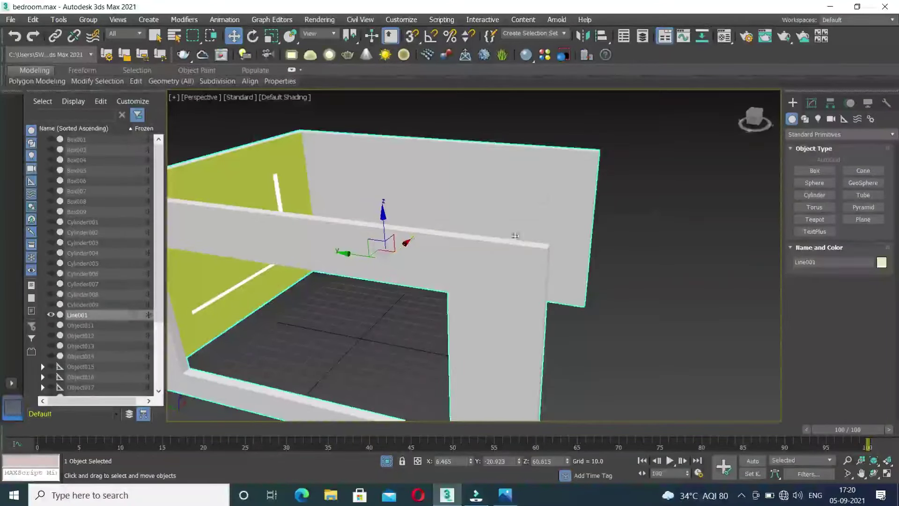
scroll(514, 236, "down", 2)
middle_click_drag(580, 262, 586, 263)
middle_click_drag(512, 235, 522, 225)
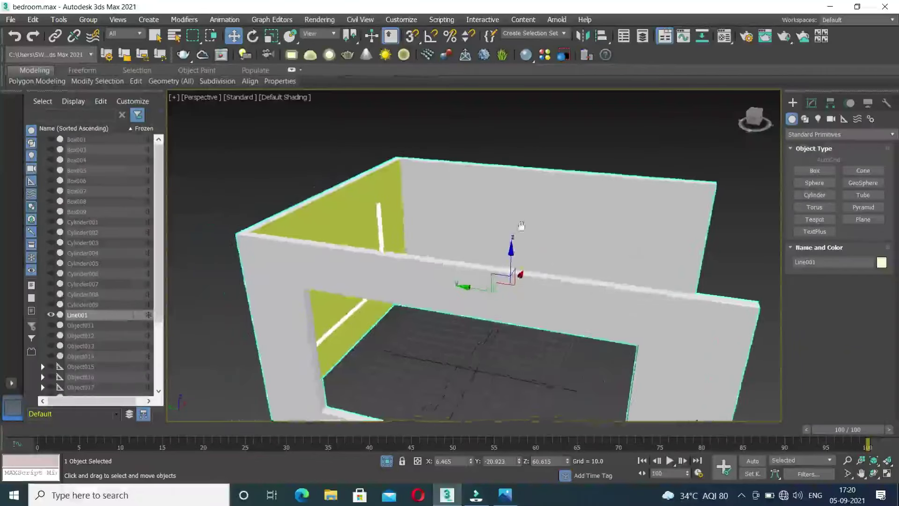
scroll(372, 201, "up", 5)
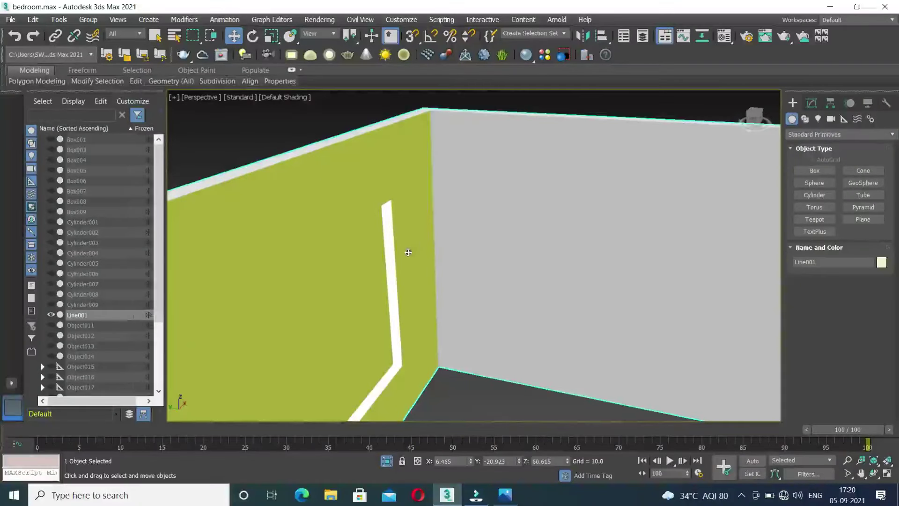
Step: Orbit close to the wall corner to inspect it, then return to four viewports
middle_click_drag(409, 252, 431, 235, "alt")
middle_click_drag(436, 279, 424, 303, "alt")
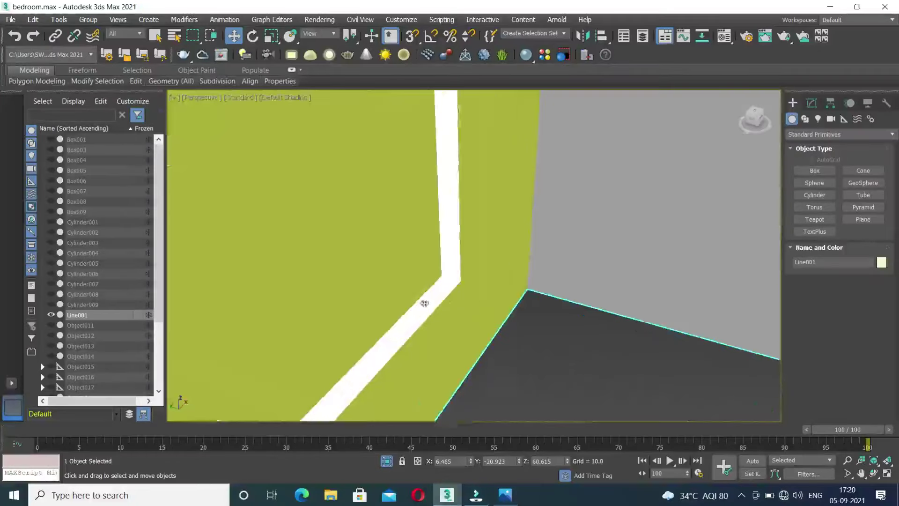
mouse_move(480, 200)
middle_mouse_down("alt")
mouse_move(467, 195)
mouse_move(466, 174)
mouse_move(426, 179)
mouse_move(501, 238)
mouse_move(449, 247)
mouse_move(467, 254)
mouse_move(495, 227)
middle_mouse_up("alt")
scroll(465, 199, "down", 5)
scroll(468, 254, "down", 3)
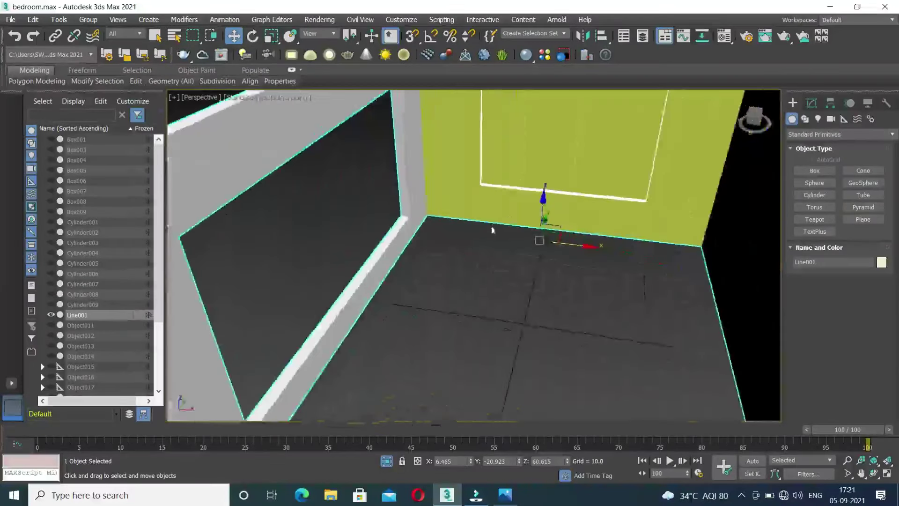
scroll(491, 260, "down", 3)
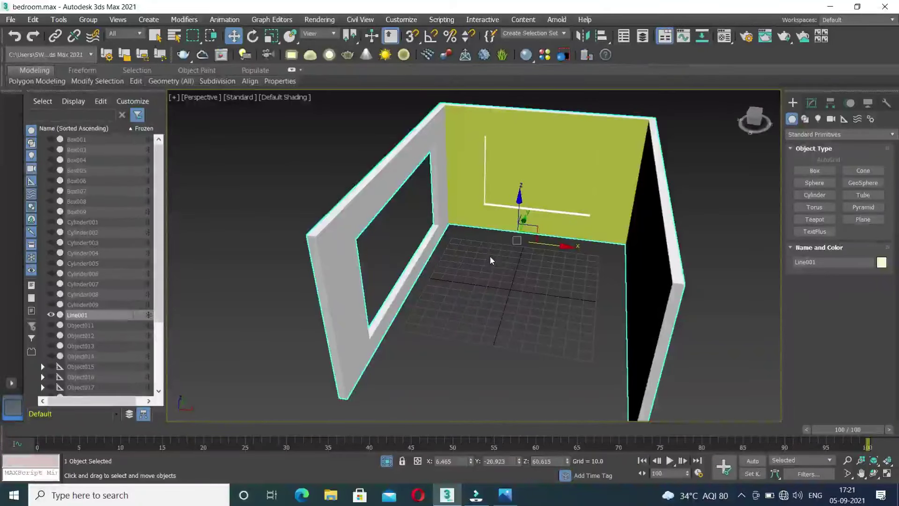
key("alt+w")
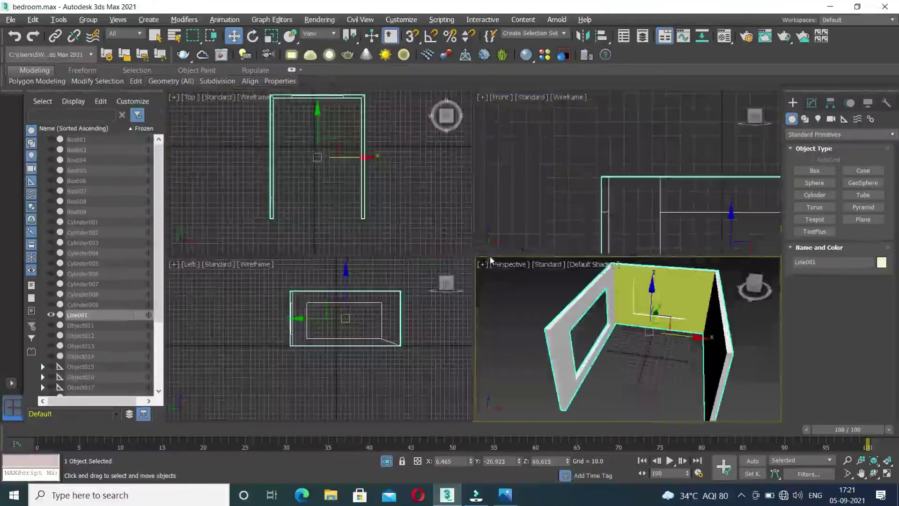
Step: Exit Isolate Selection to restore all objects, then view the bedroom through the physical camera, dollied back
left_click(386, 462)
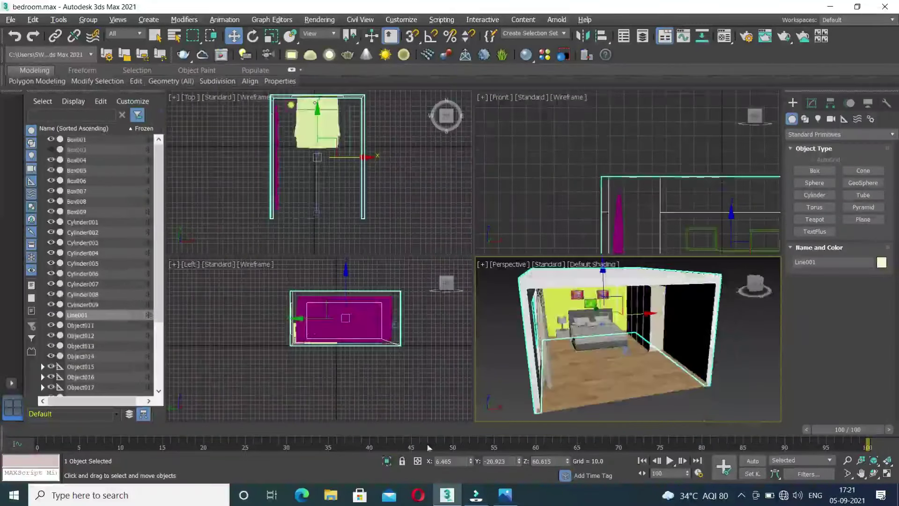
middle_click_drag(609, 351, 586, 351, "alt")
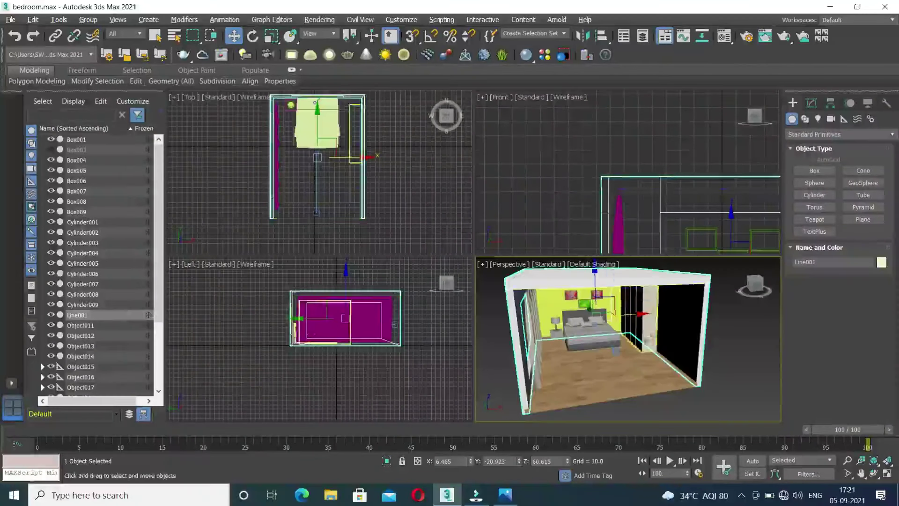
key("c")
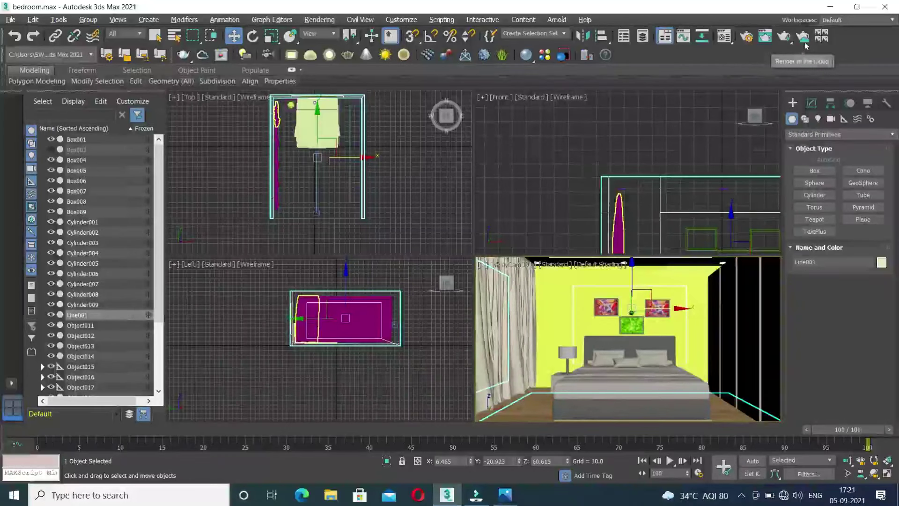
scroll(675, 293, "down", 3)
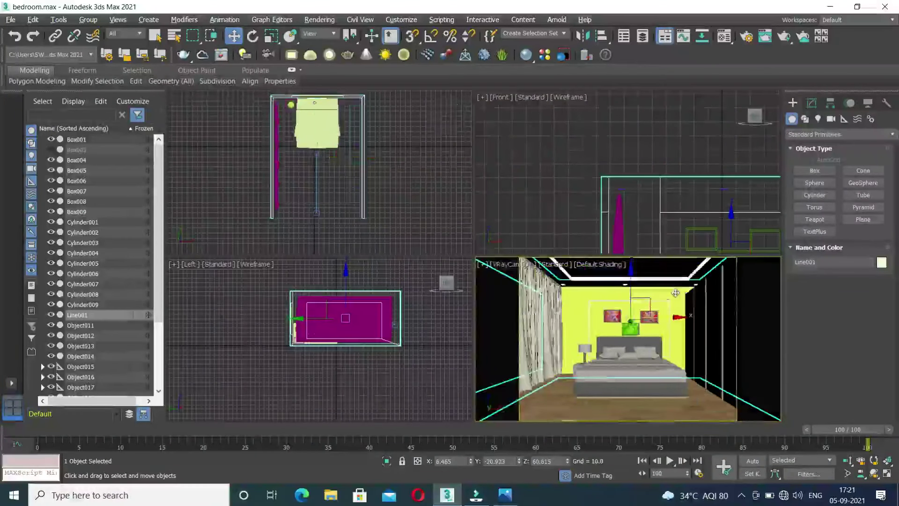